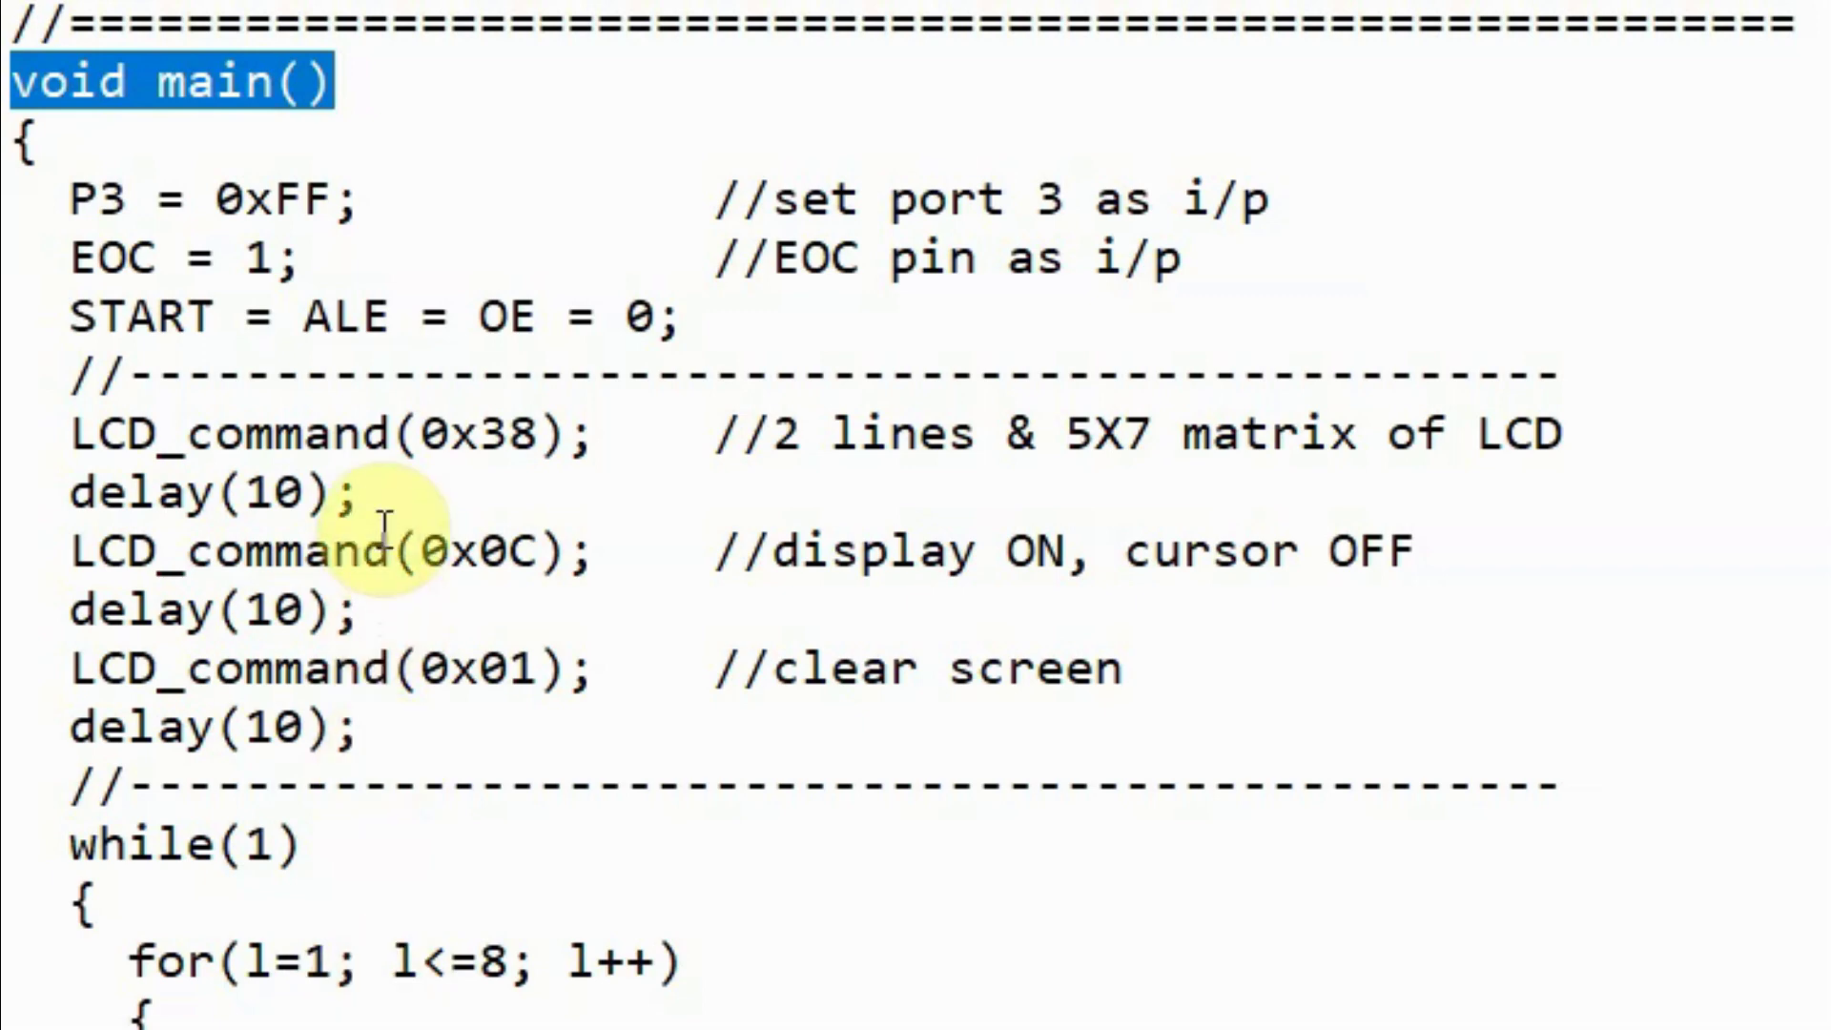
{"action": "scroll", "coordinate": [384, 527], "scroll_direction": "down", "scroll_amount": 1}
{"action": "scroll", "coordinate": [384, 527], "scroll_direction": "down", "scroll_amount": 2}
{"action": "scroll", "coordinate": [387, 524], "scroll_direction": "down", "scroll_amount": 1}
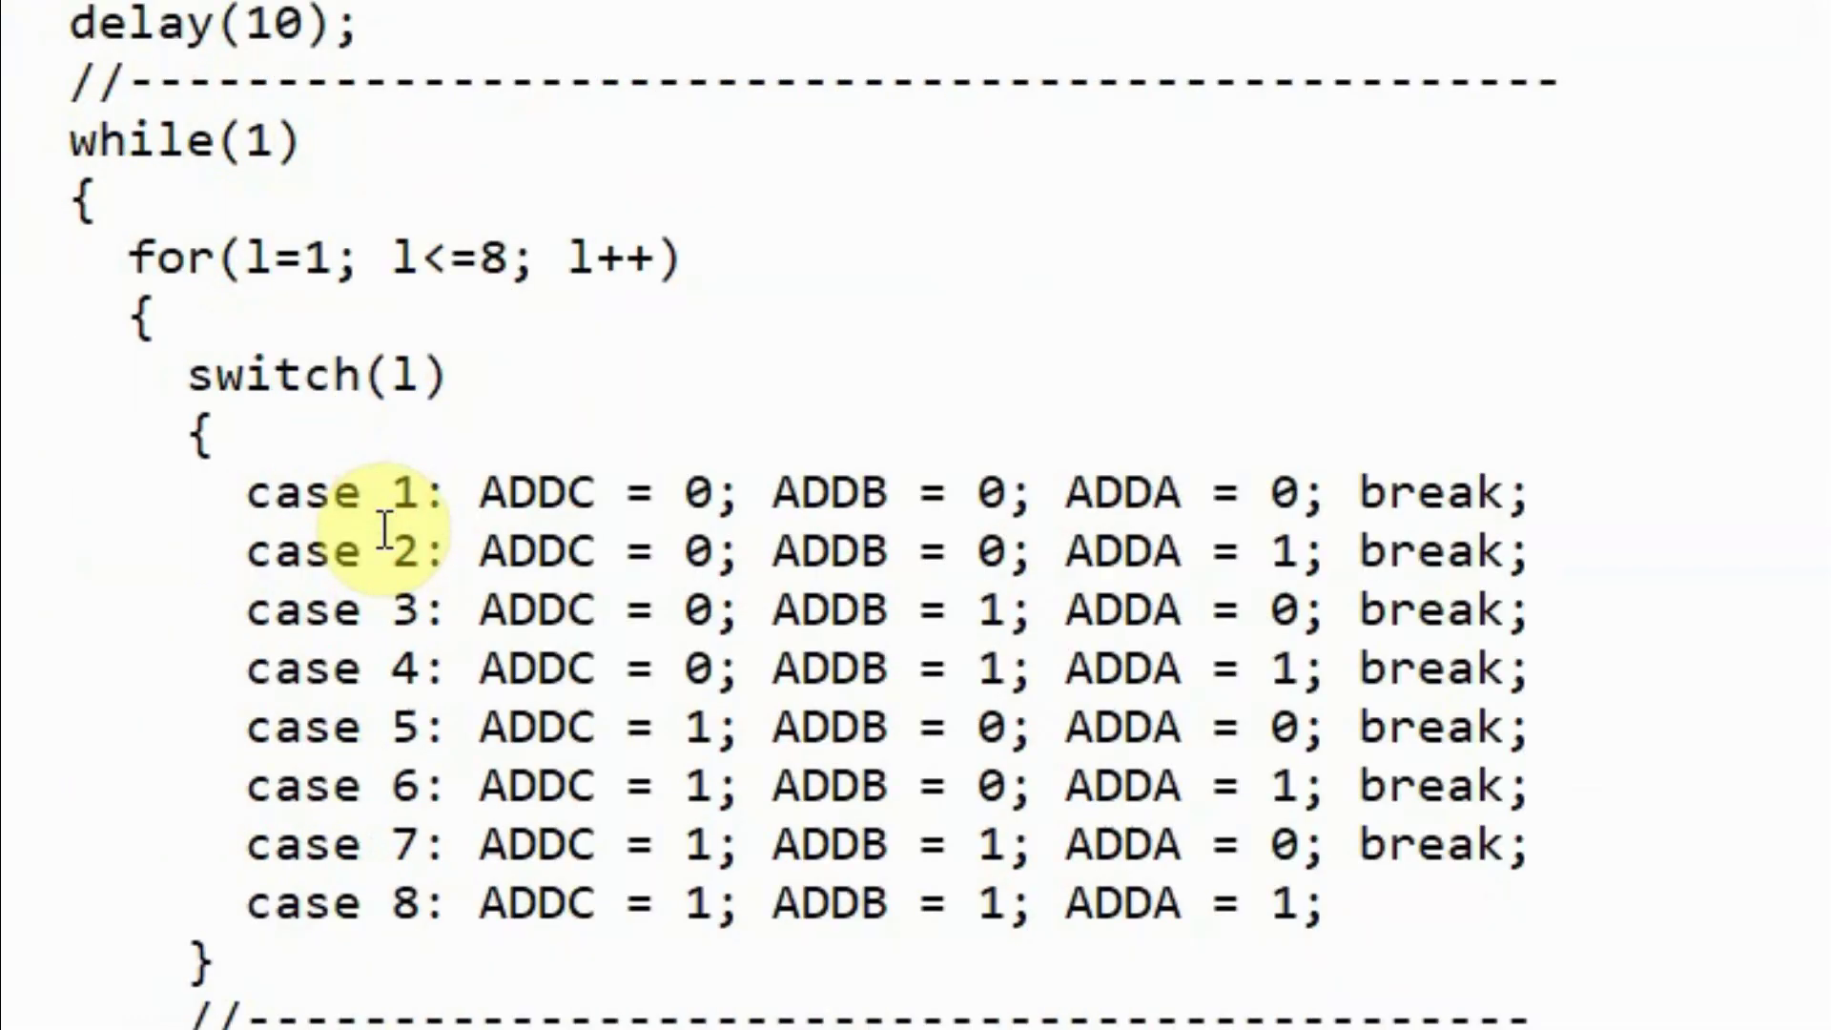
Highlight the while(1) loop, the for loop over channels 1 to 8, and switch(l).
{"action": "left_click_drag", "start_coordinate": [66, 139], "coordinate": [327, 144]}
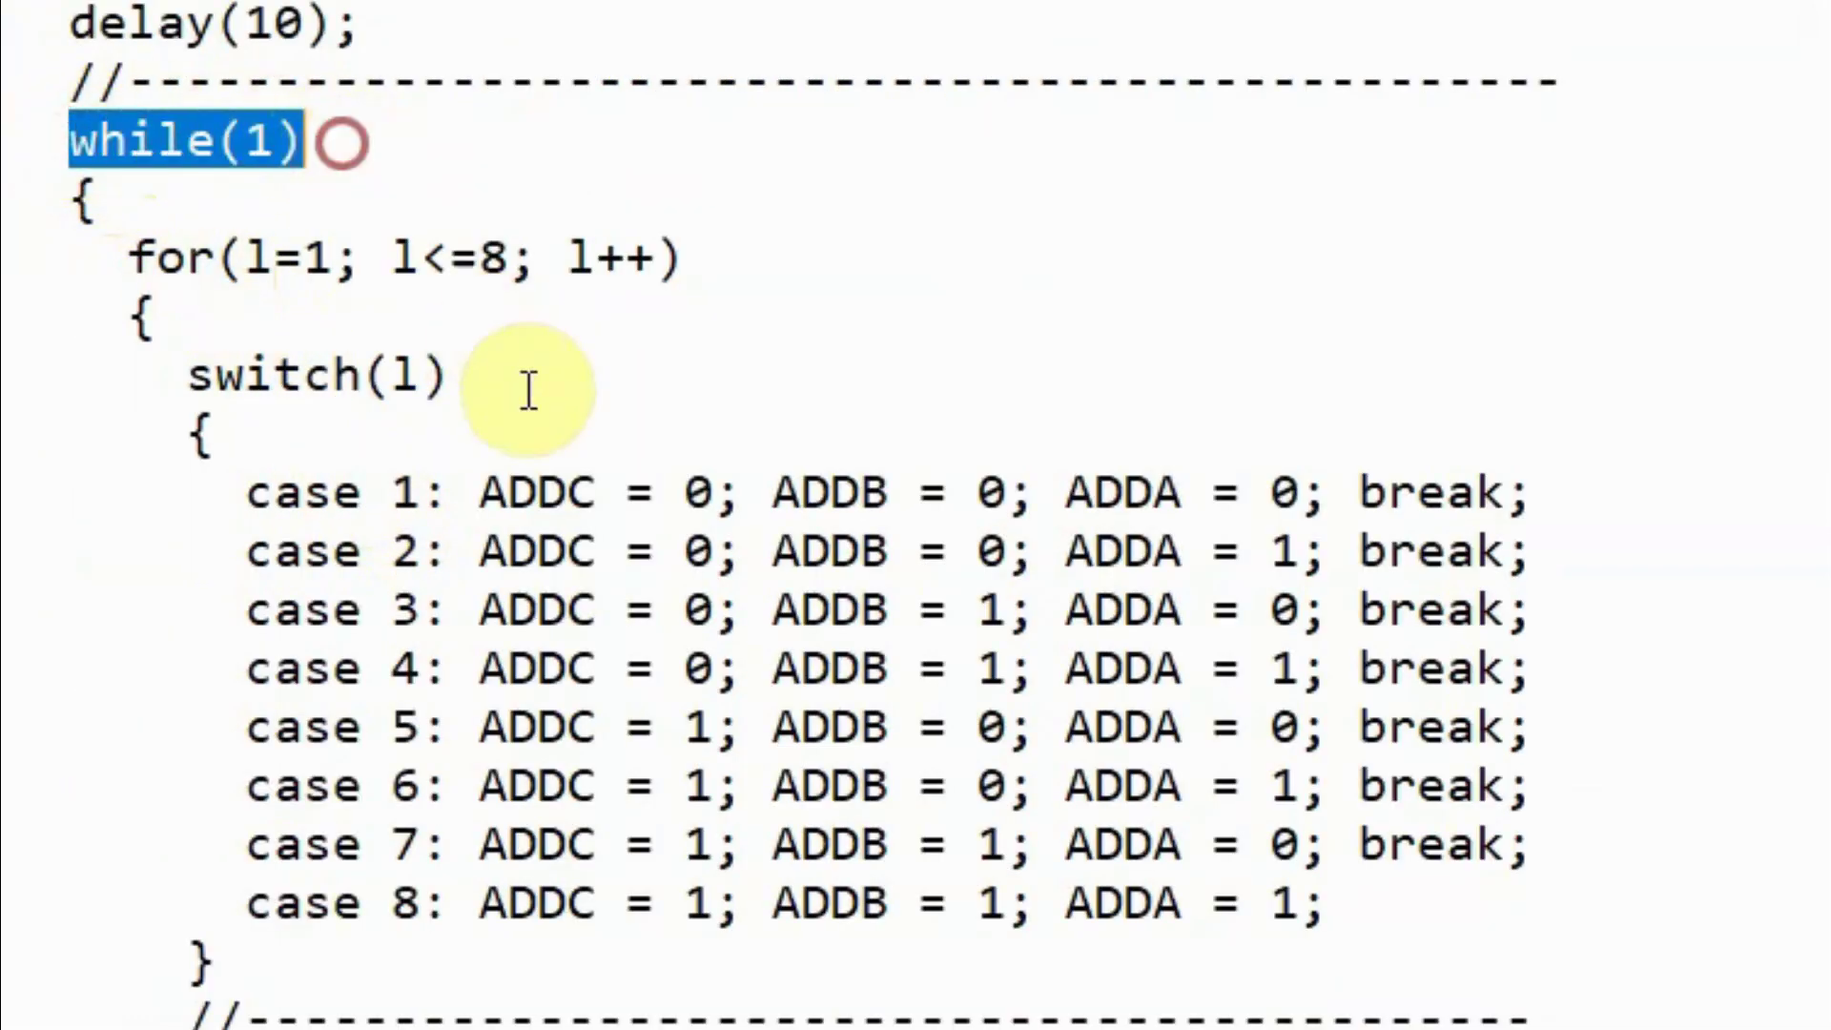
{"action": "left_click_drag", "start_coordinate": [130, 256], "coordinate": [702, 258]}
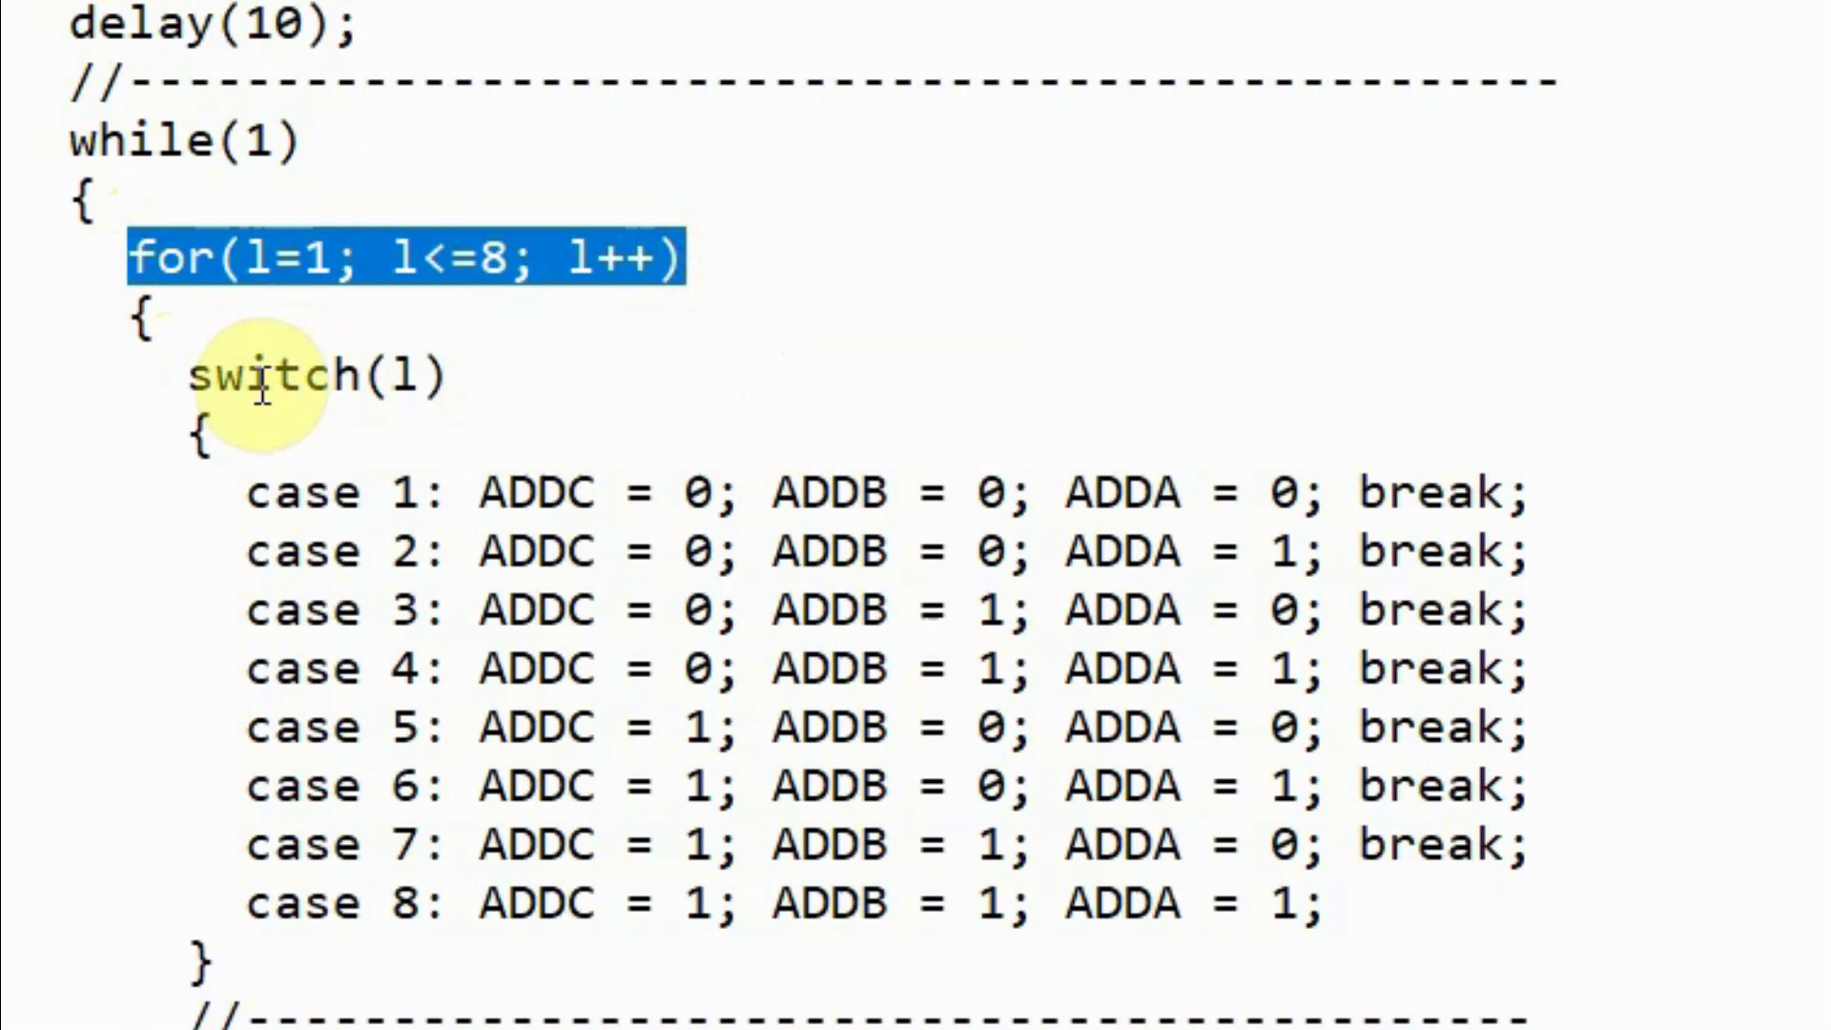
{"action": "left_click_drag", "start_coordinate": [187, 375], "coordinate": [455, 370]}
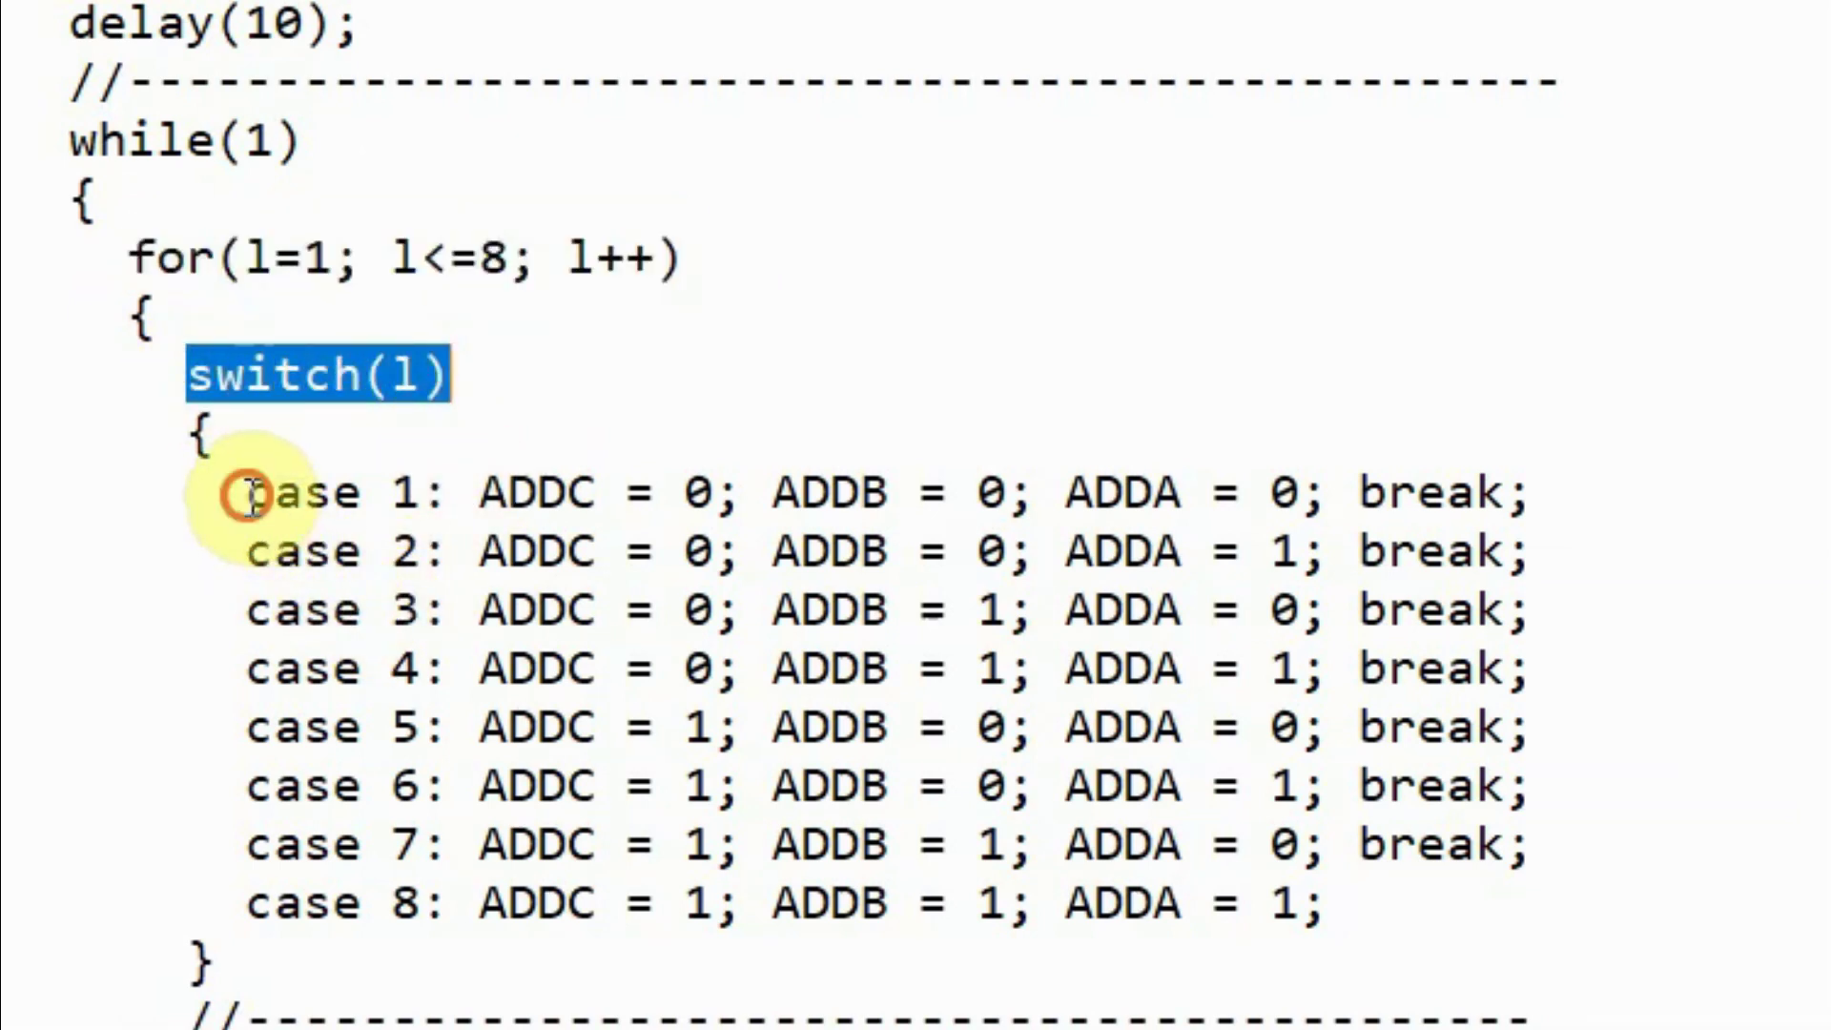
Highlight the case 1, case 2 and case 8 channel-select lines.
{"action": "left_click_drag", "start_coordinate": [248, 494], "coordinate": [1568, 504]}
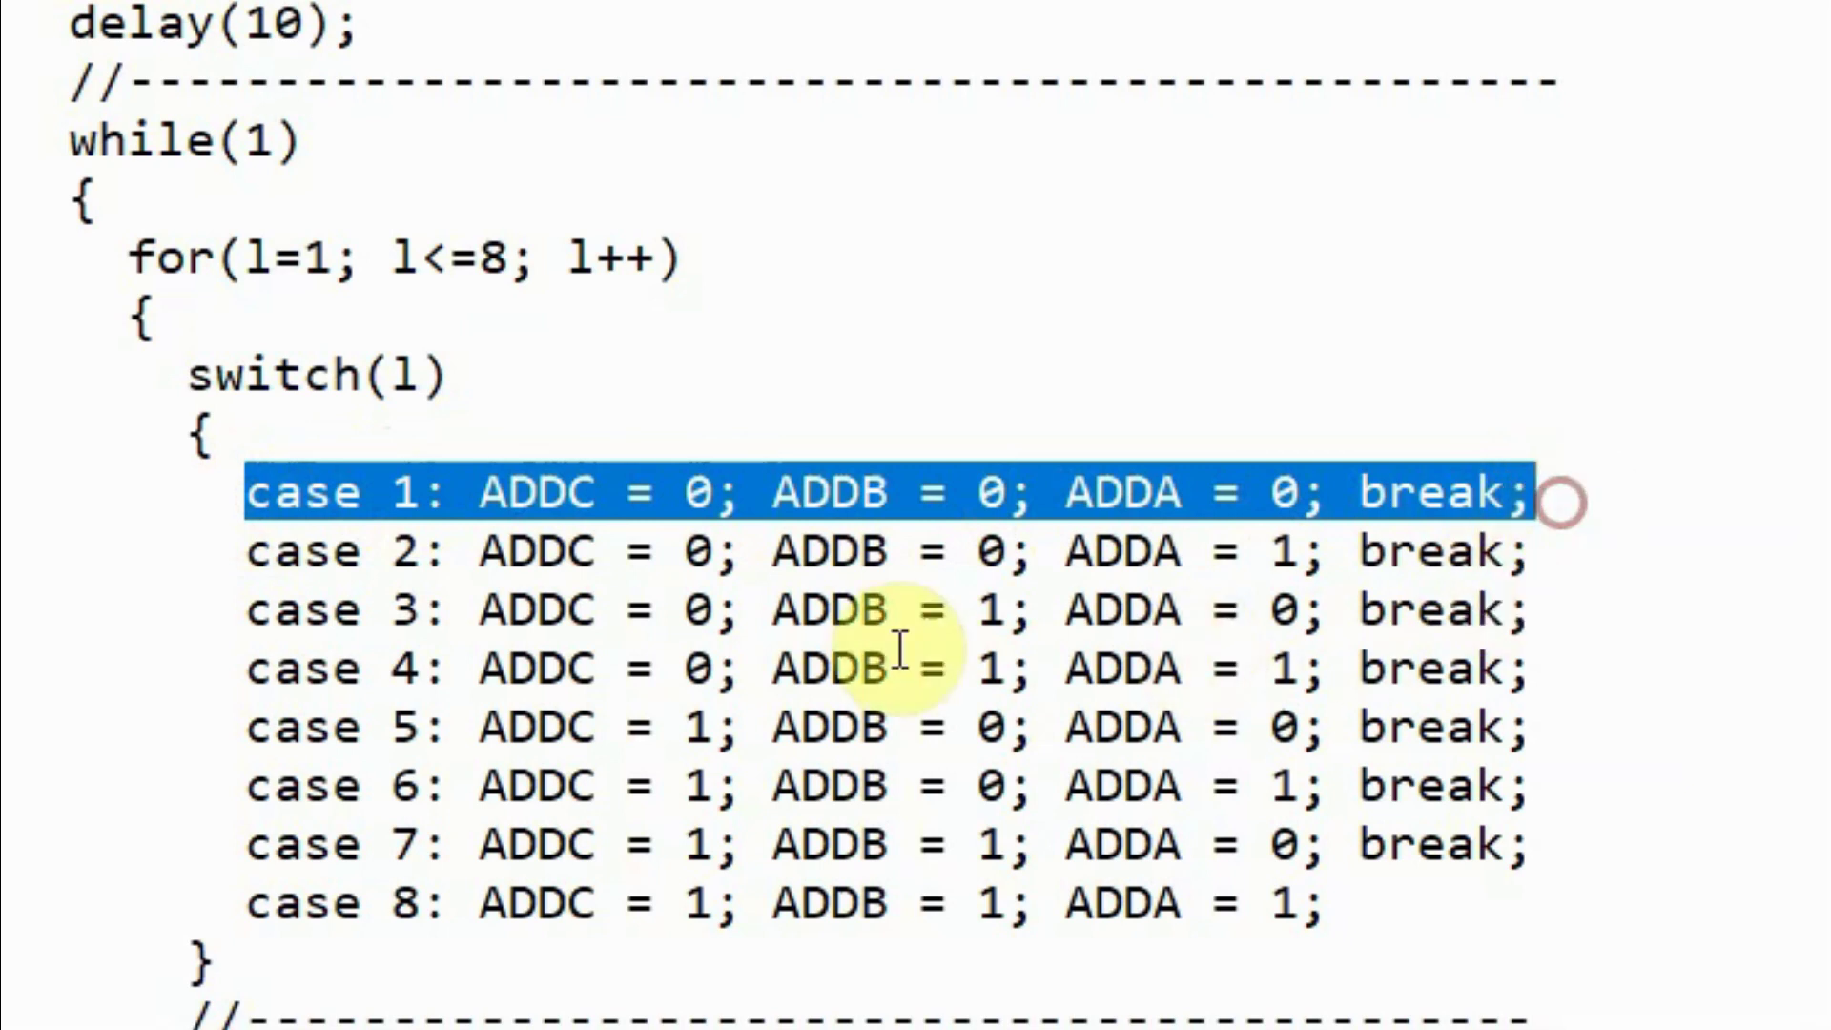
{"action": "left_click_drag", "start_coordinate": [248, 553], "coordinate": [1594, 544]}
{"action": "left_click", "coordinate": [257, 903]}
{"action": "left_click_drag", "start_coordinate": [258, 904], "coordinate": [1331, 902]}
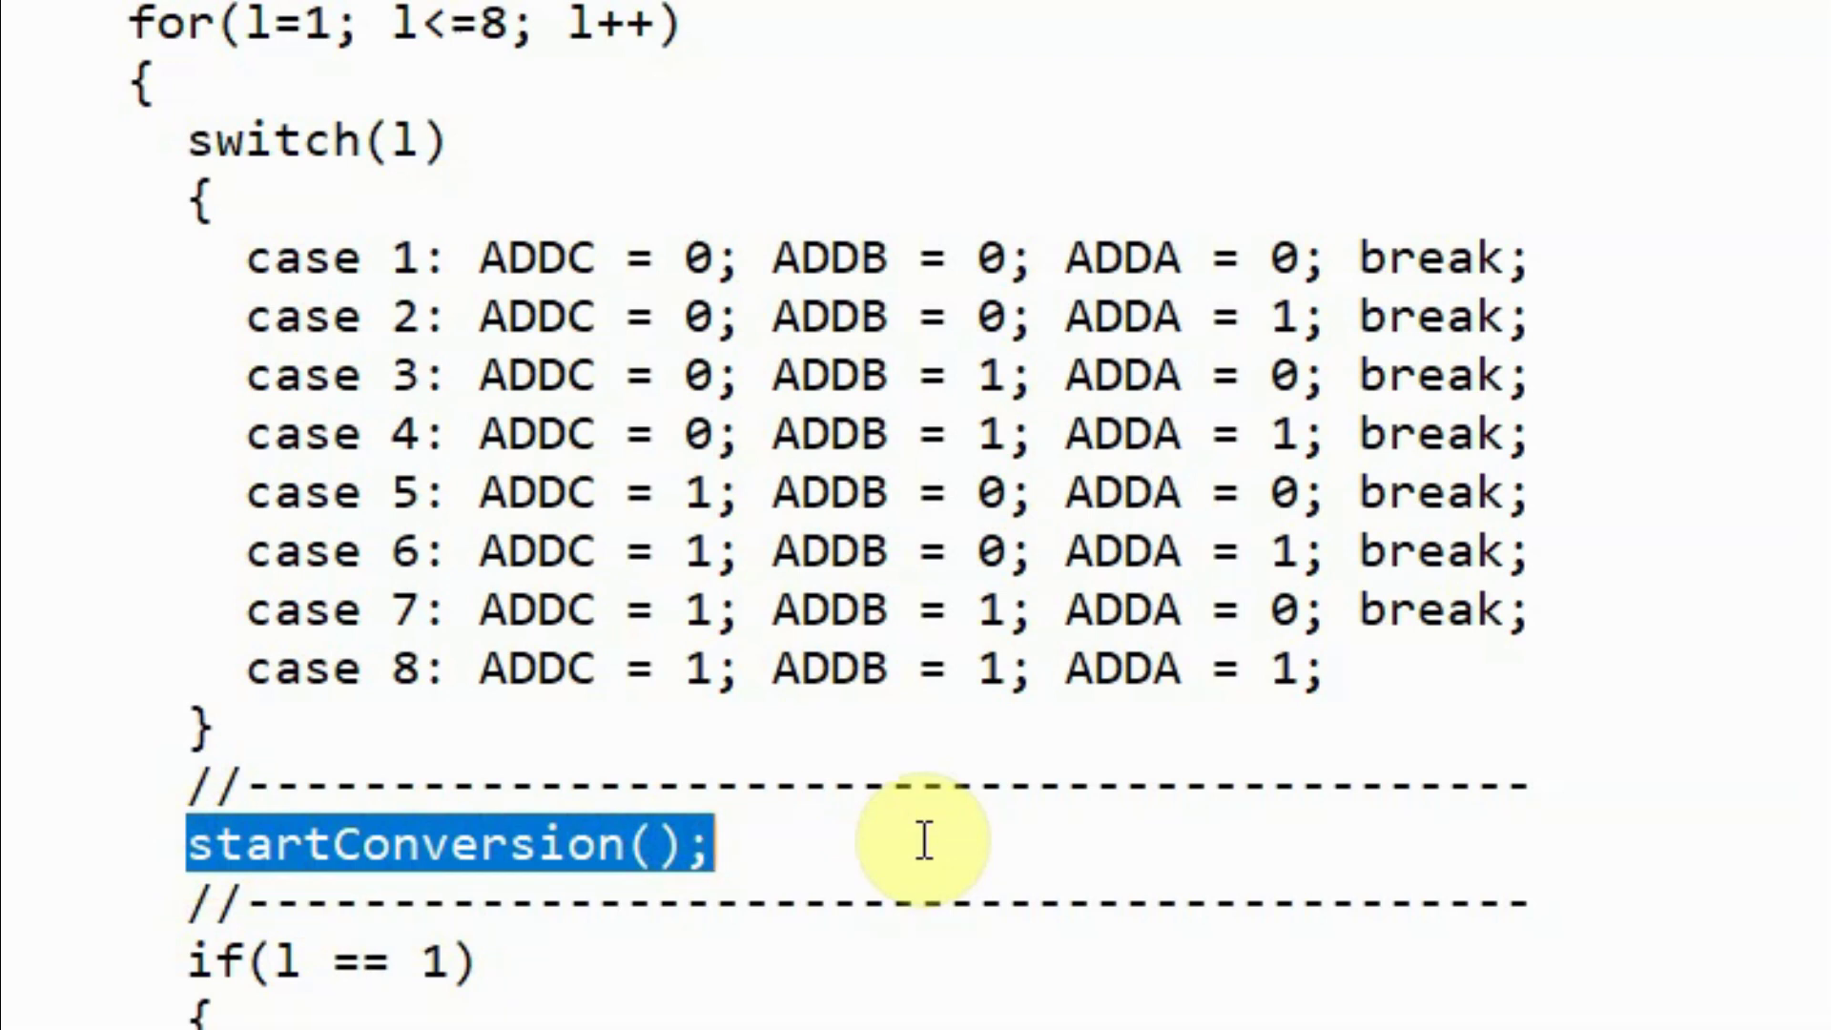
{"action": "scroll", "coordinate": [1003, 749], "scroll_direction": "down", "scroll_amount": 2}
{"action": "scroll", "coordinate": [1002, 748], "scroll_direction": "down", "scroll_amount": 2}
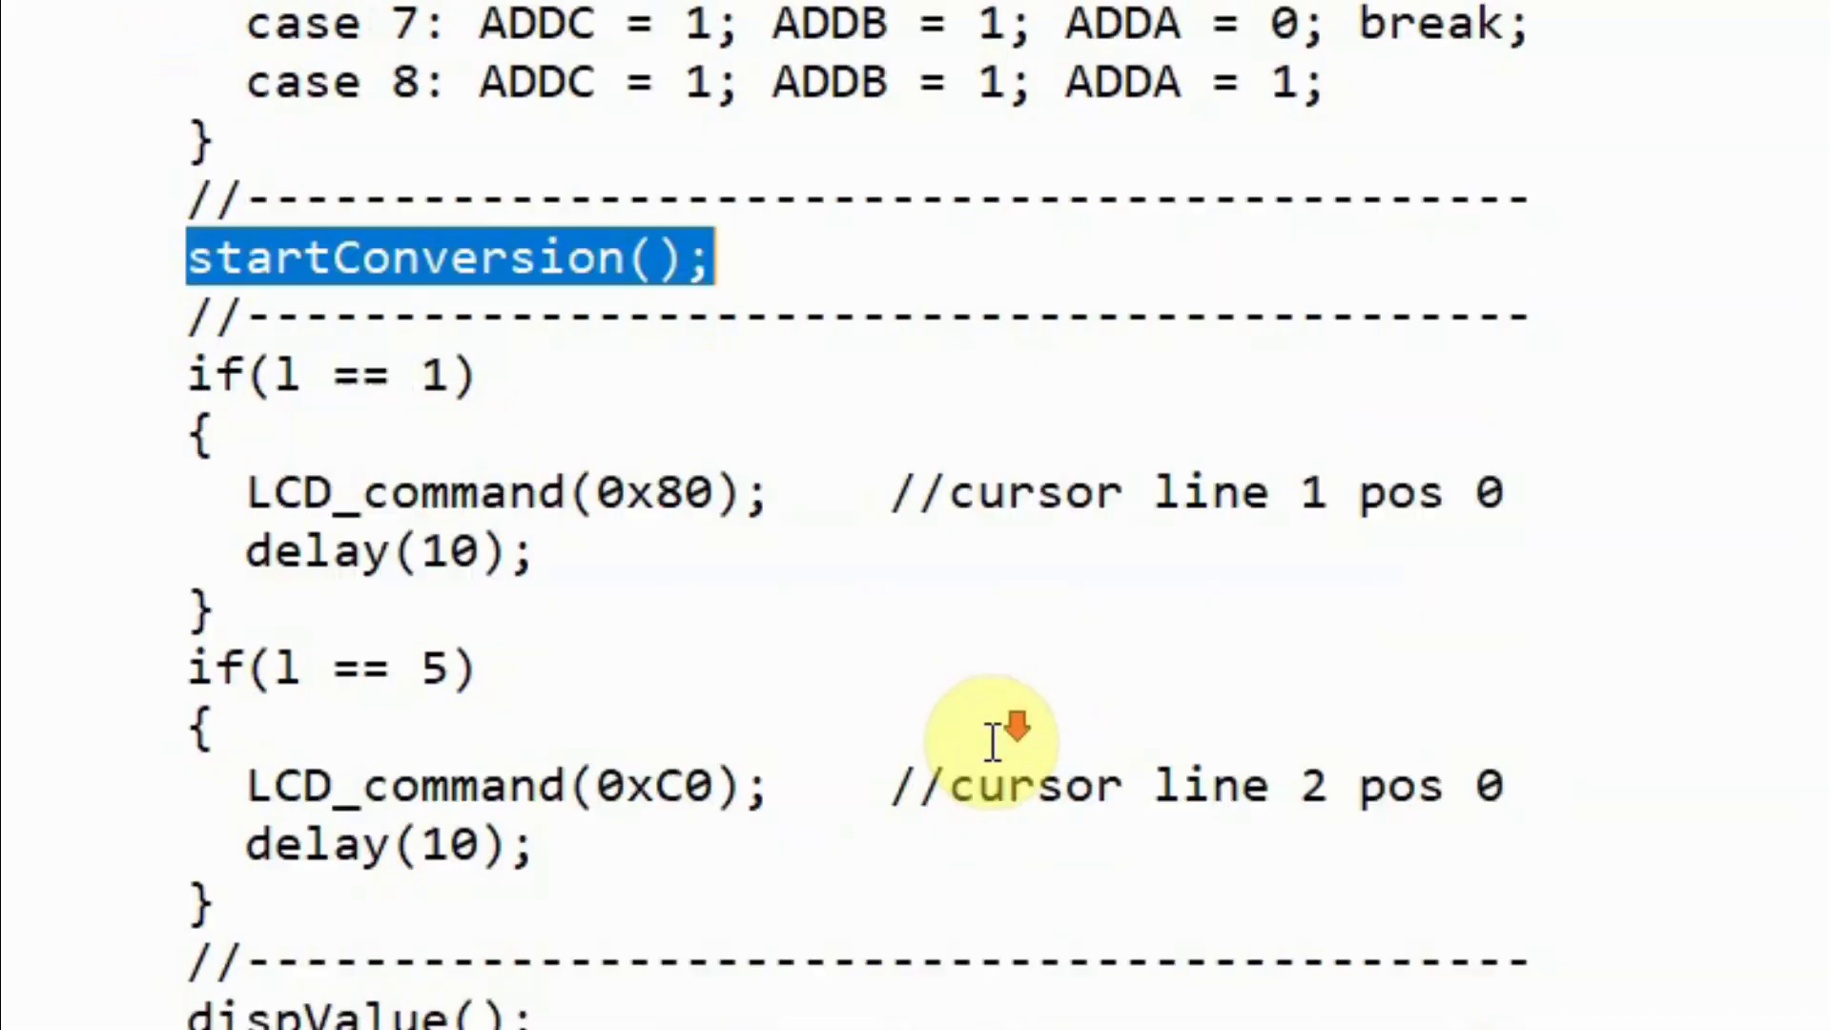
{"action": "scroll", "coordinate": [997, 745], "scroll_direction": "down", "scroll_amount": 2}
{"action": "scroll", "coordinate": [993, 745], "scroll_direction": "down", "scroll_amount": 1}
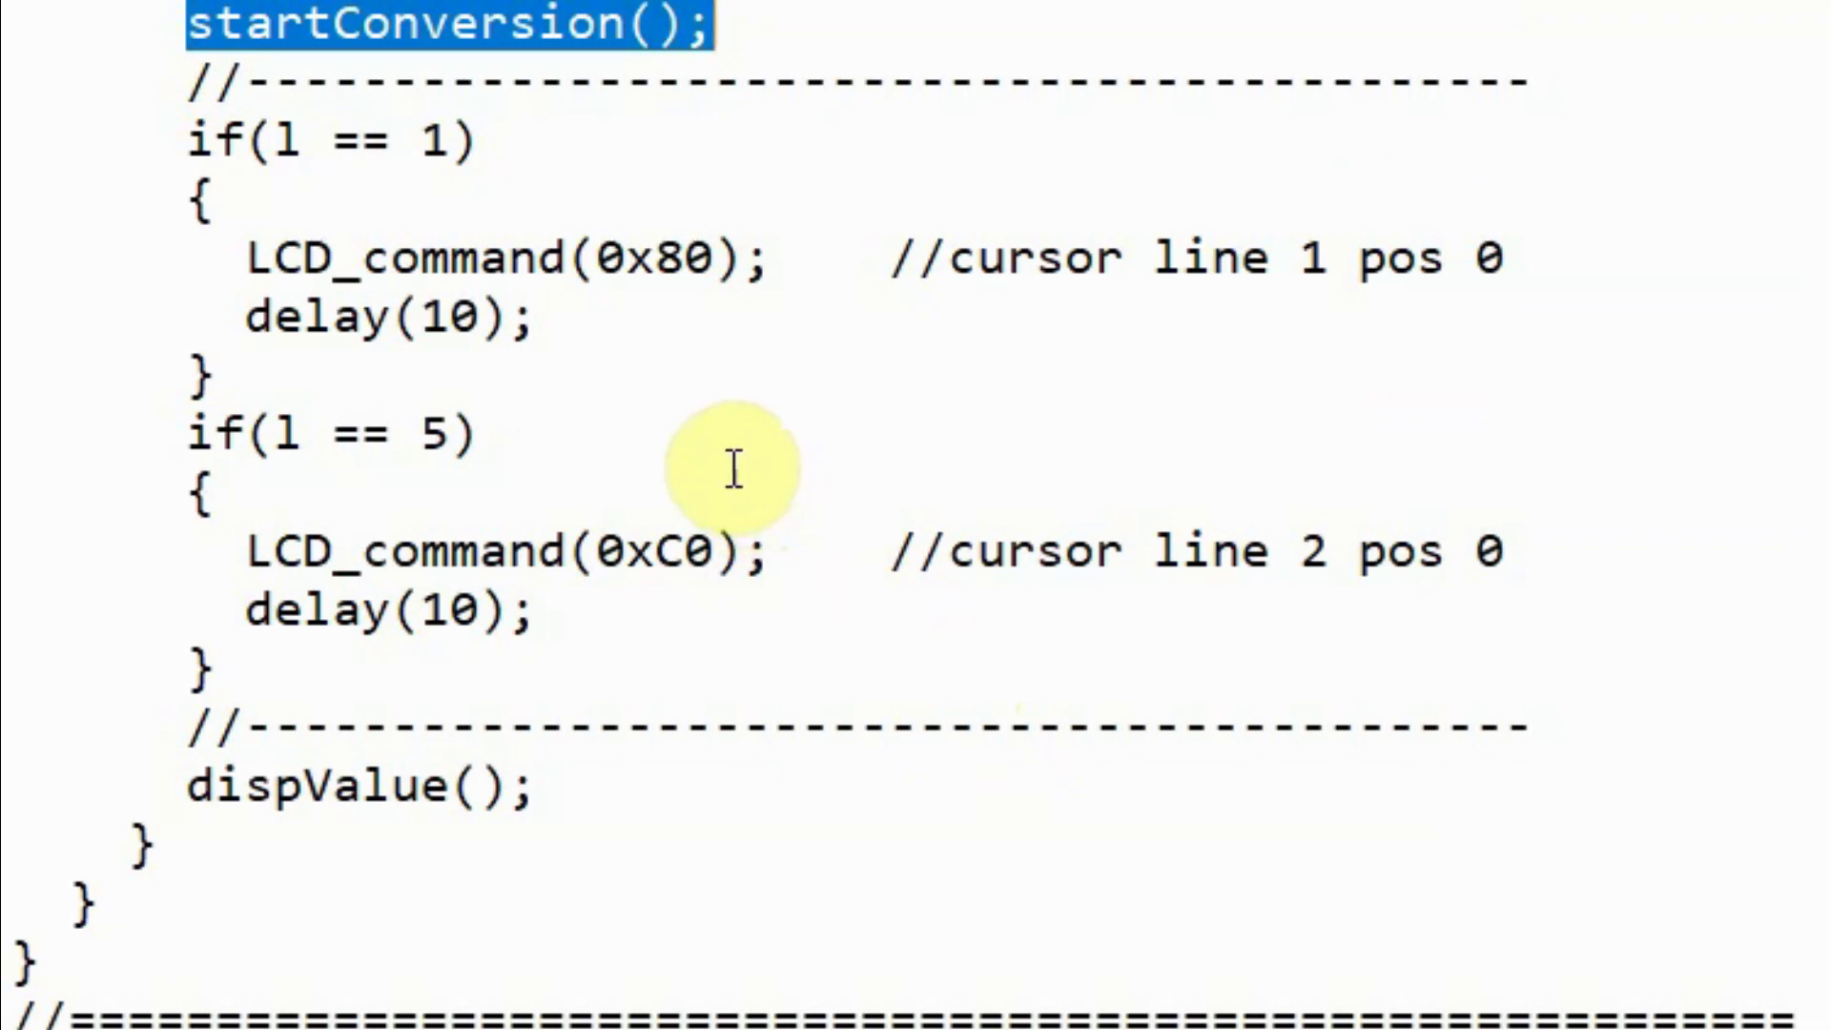
Highlight the if(l == 1) and if(l == 5) blocks, their LCD_command(0x80/0xC0) calls, and dispValue().
{"action": "left_click_drag", "start_coordinate": [186, 138], "coordinate": [487, 135]}
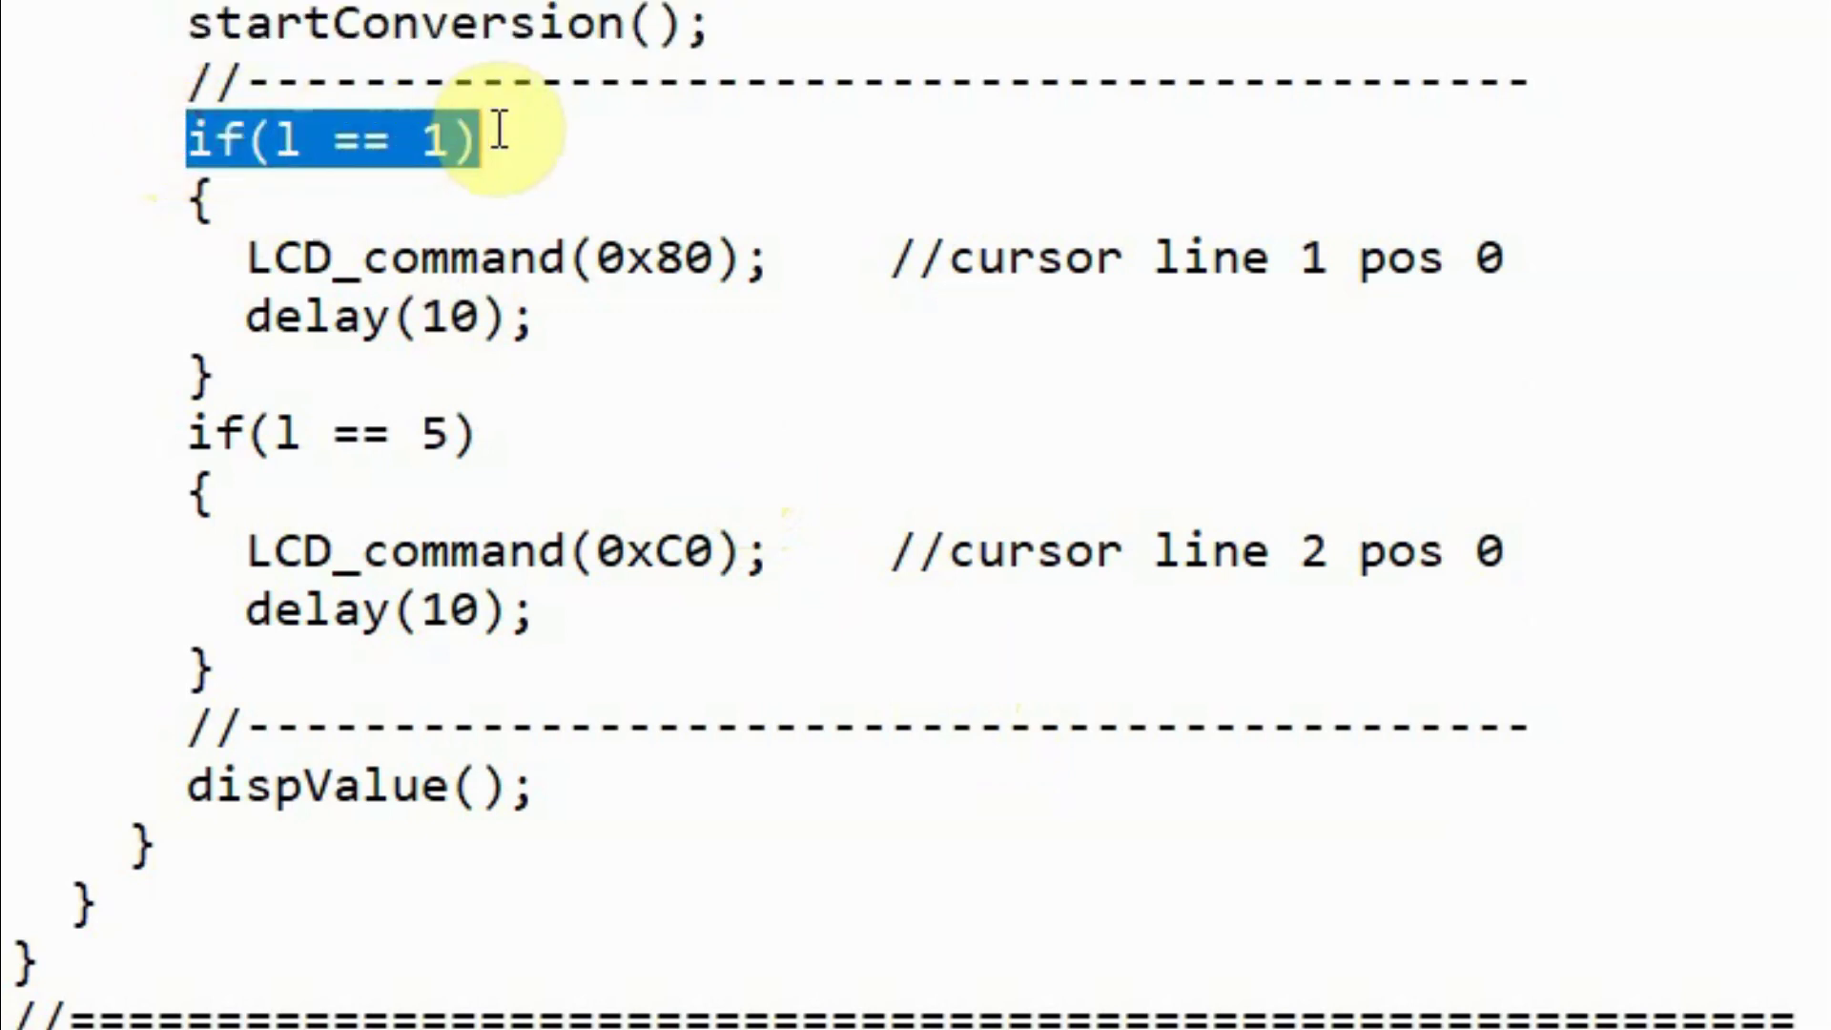
{"action": "left_click_drag", "start_coordinate": [244, 259], "coordinate": [781, 258]}
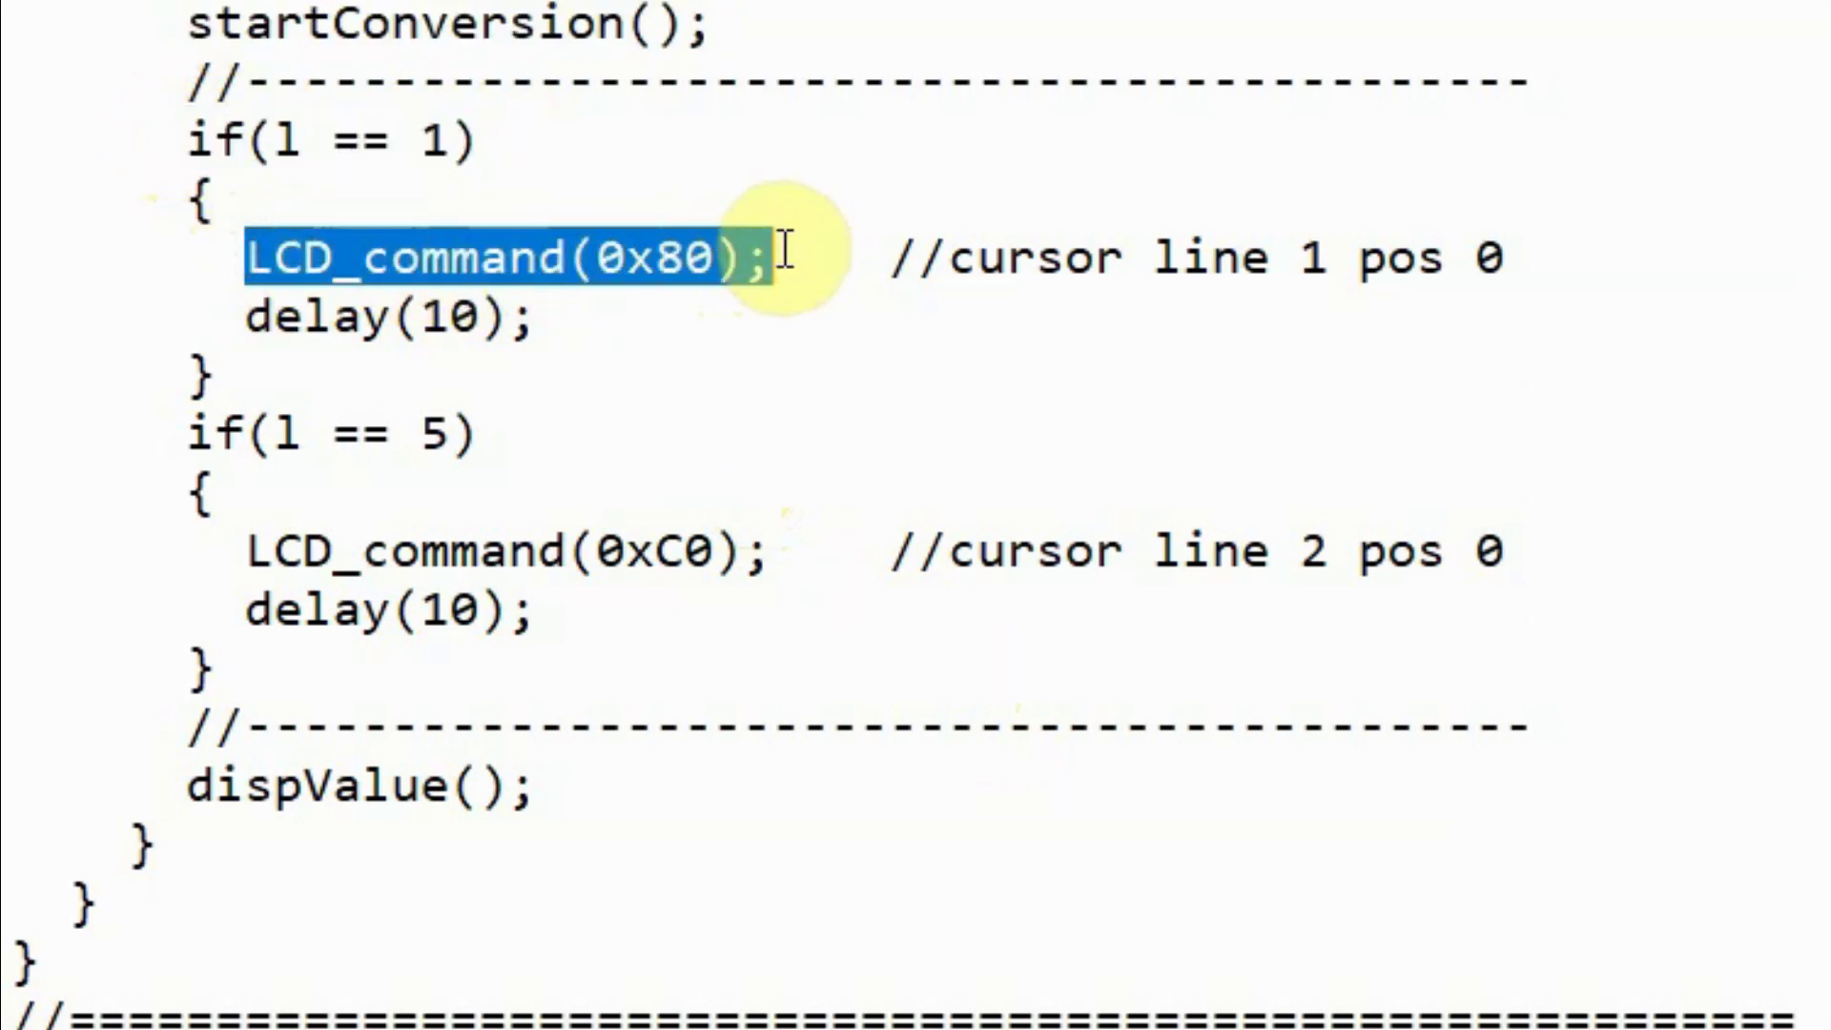
{"action": "left_click", "coordinate": [184, 426]}
{"action": "left_click_drag", "start_coordinate": [183, 426], "coordinate": [482, 424]}
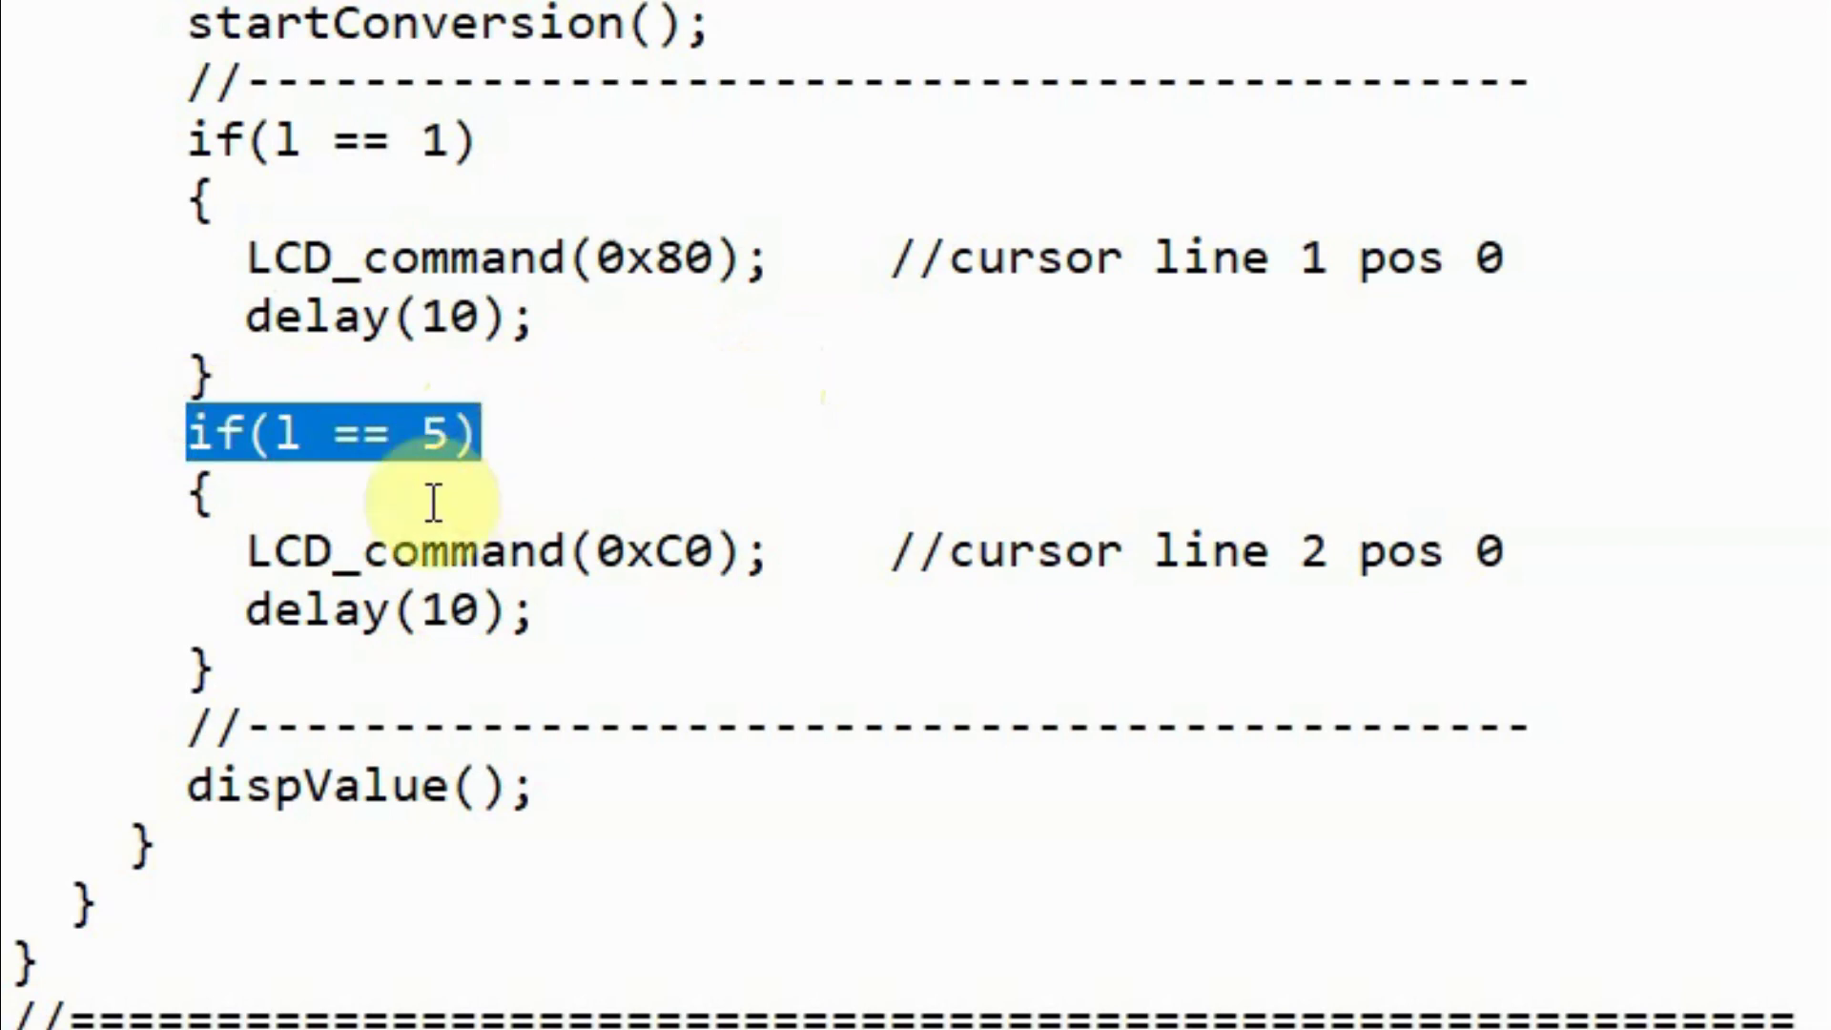
{"action": "left_click_drag", "start_coordinate": [247, 552], "coordinate": [777, 537]}
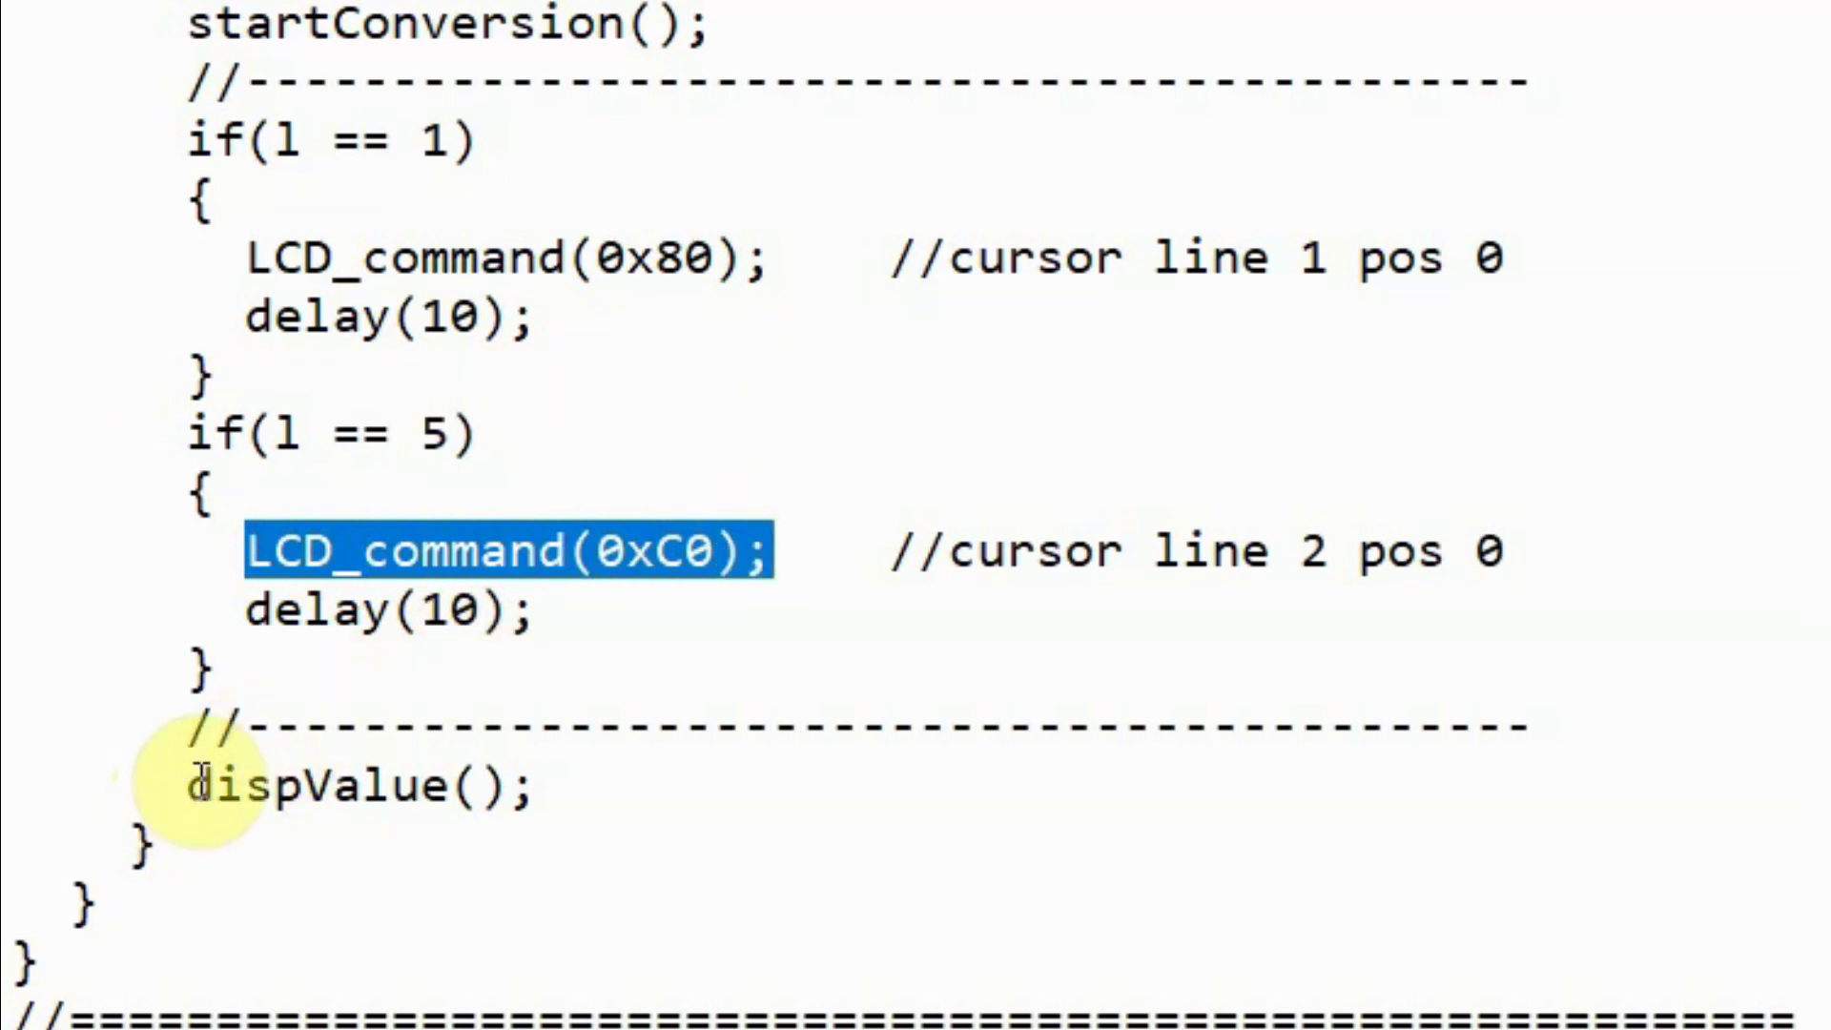
{"action": "left_click_drag", "start_coordinate": [187, 785], "coordinate": [578, 796]}
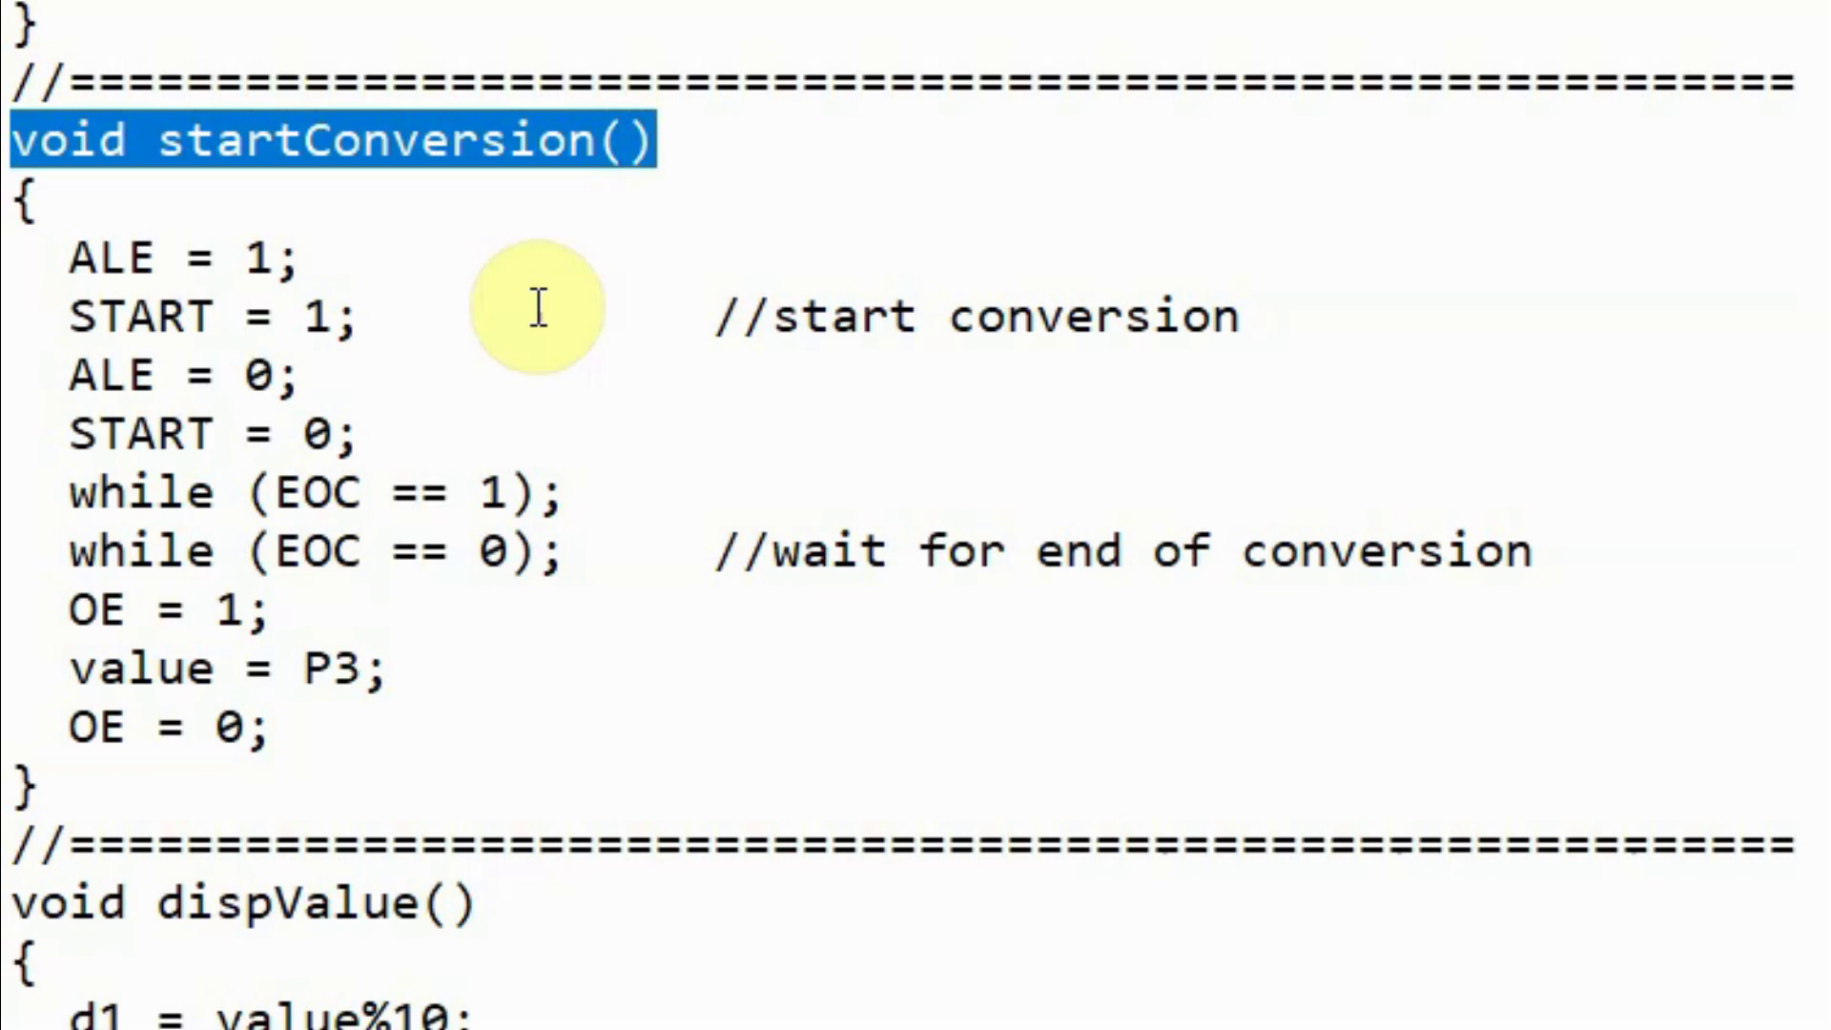
{"action": "left_click_drag", "start_coordinate": [307, 667], "coordinate": [366, 667]}
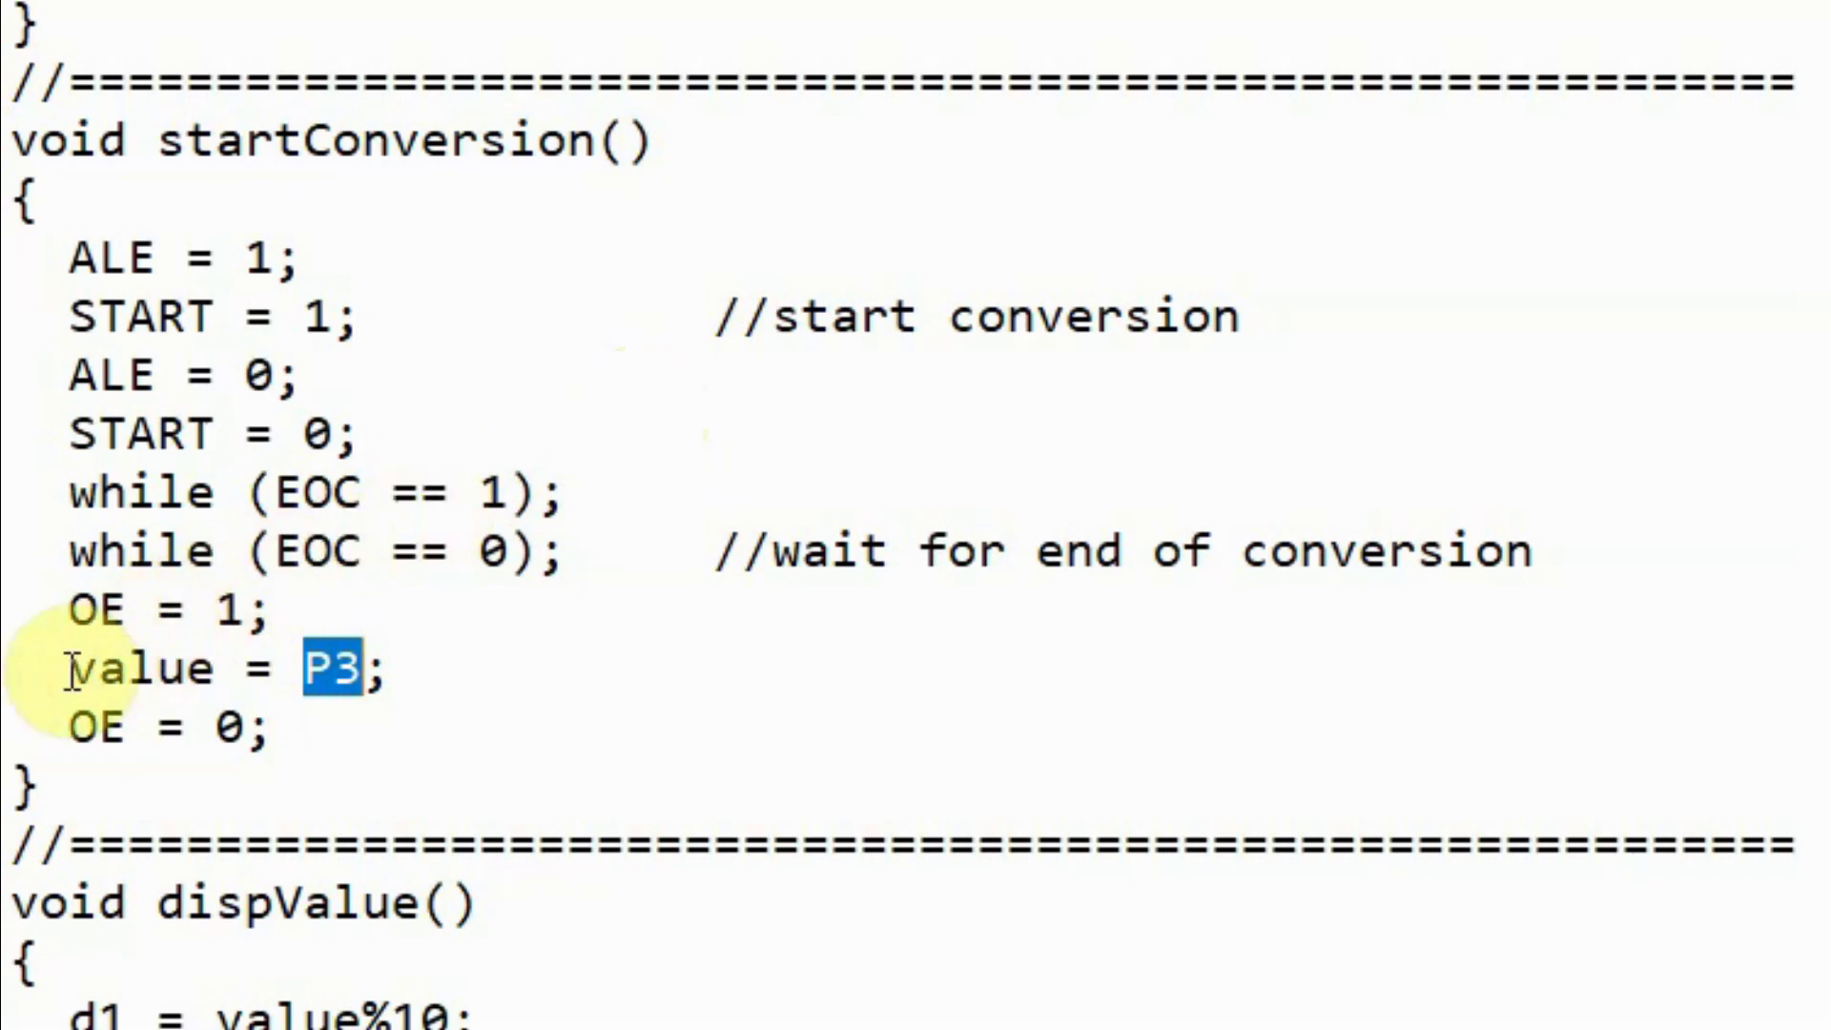
{"action": "left_click_drag", "start_coordinate": [73, 670], "coordinate": [199, 670]}
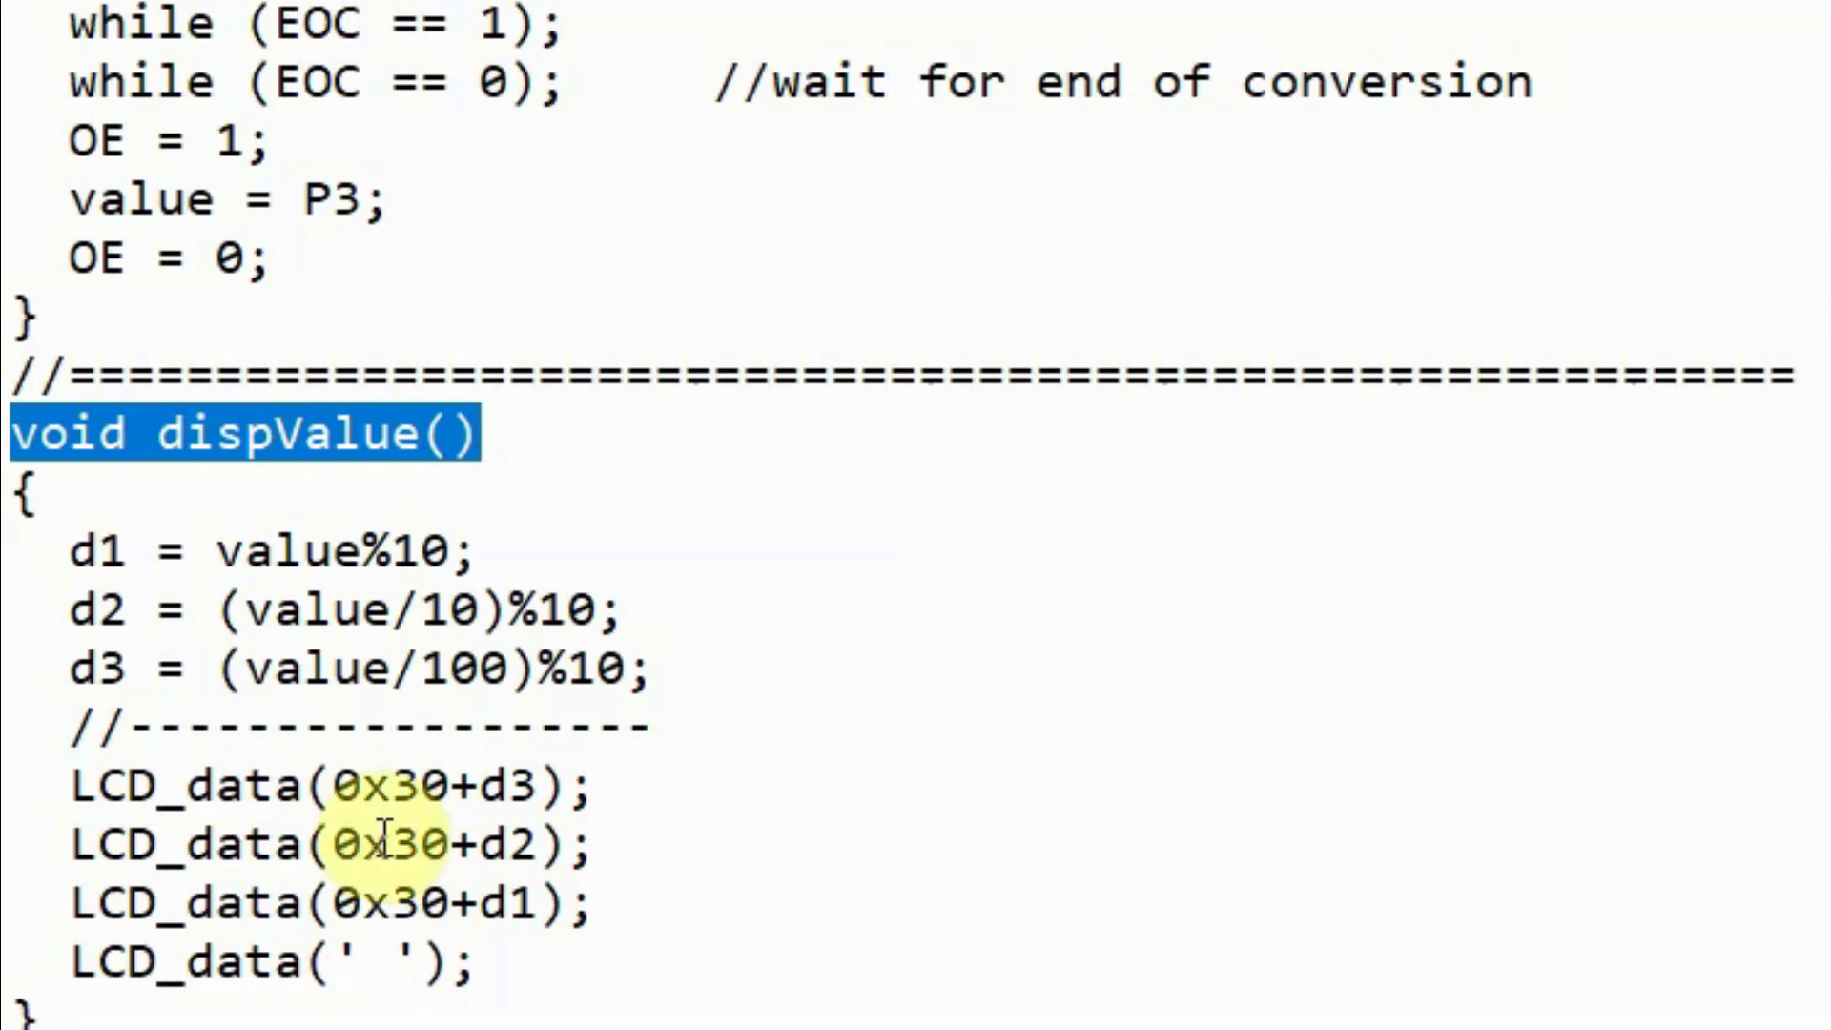
Highlight value, the d1, d2 and d3 digit lines, and the three LCD_data output lines.
{"action": "left_click_drag", "start_coordinate": [217, 552], "coordinate": [365, 552]}
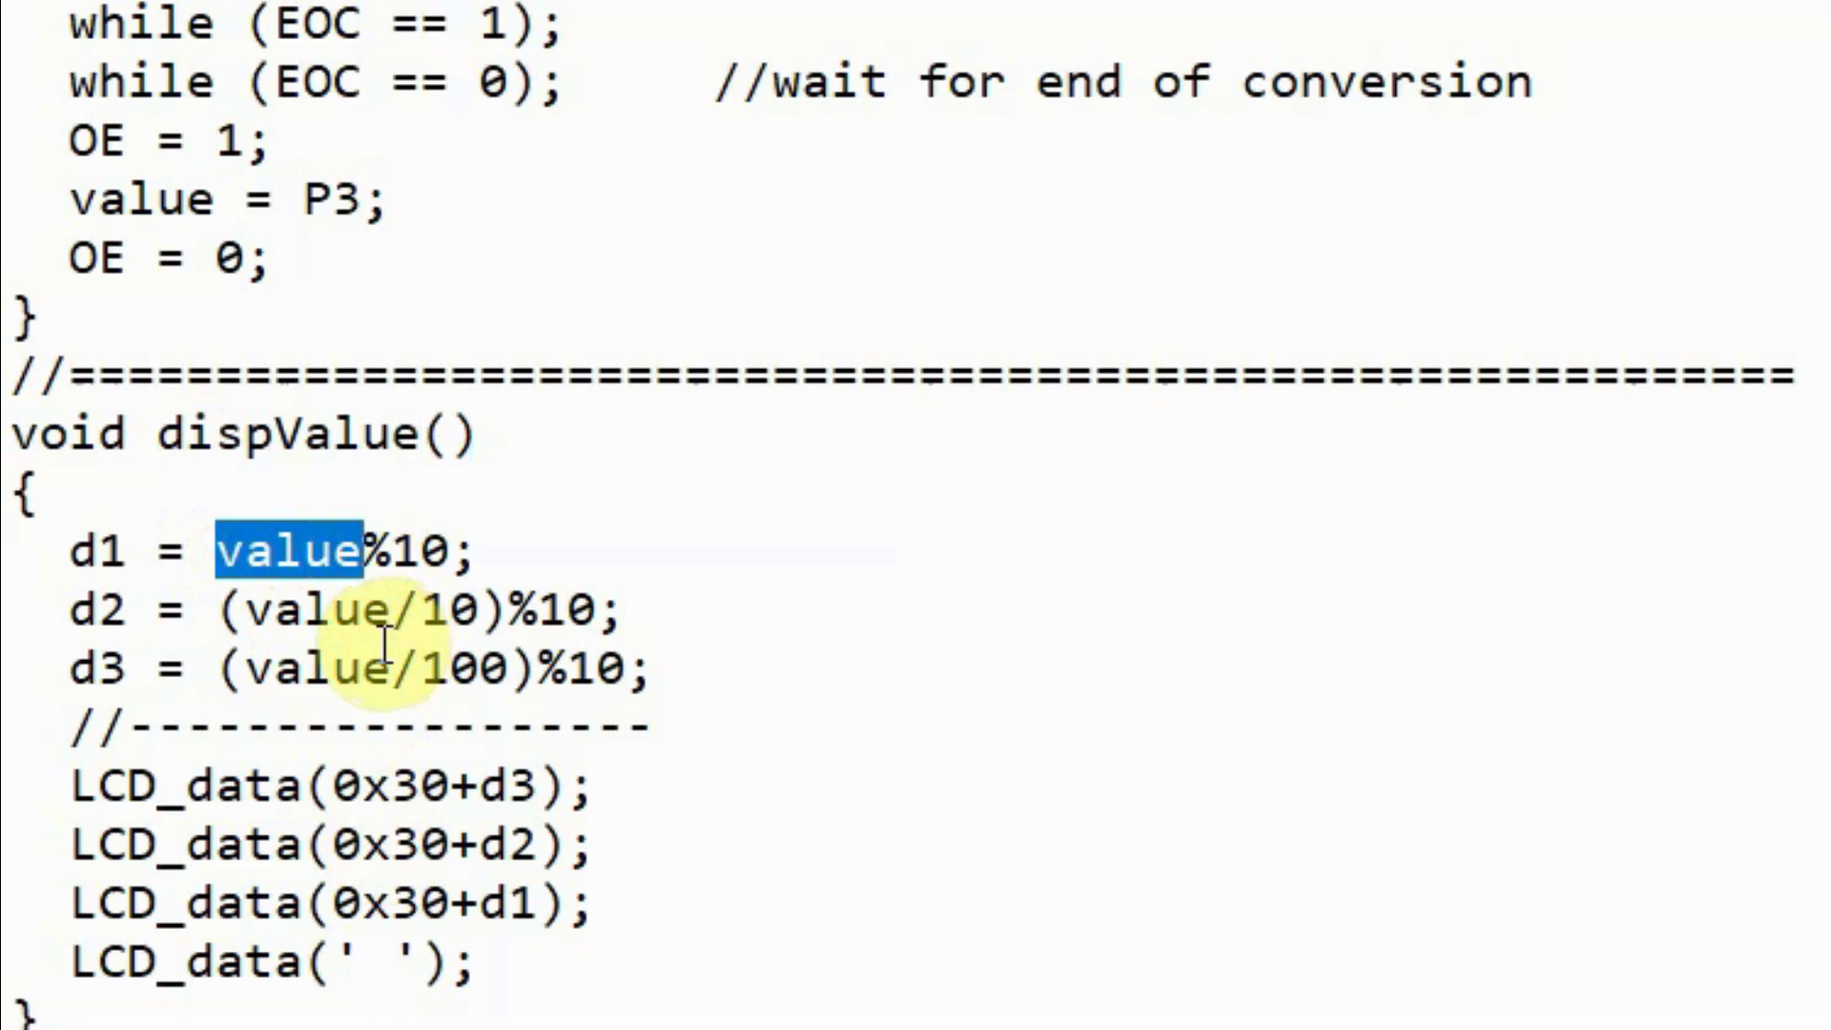
{"action": "left_click_drag", "start_coordinate": [69, 552], "coordinate": [477, 551]}
{"action": "left_click_drag", "start_coordinate": [68, 611], "coordinate": [645, 611]}
{"action": "left_click_drag", "start_coordinate": [68, 668], "coordinate": [687, 667]}
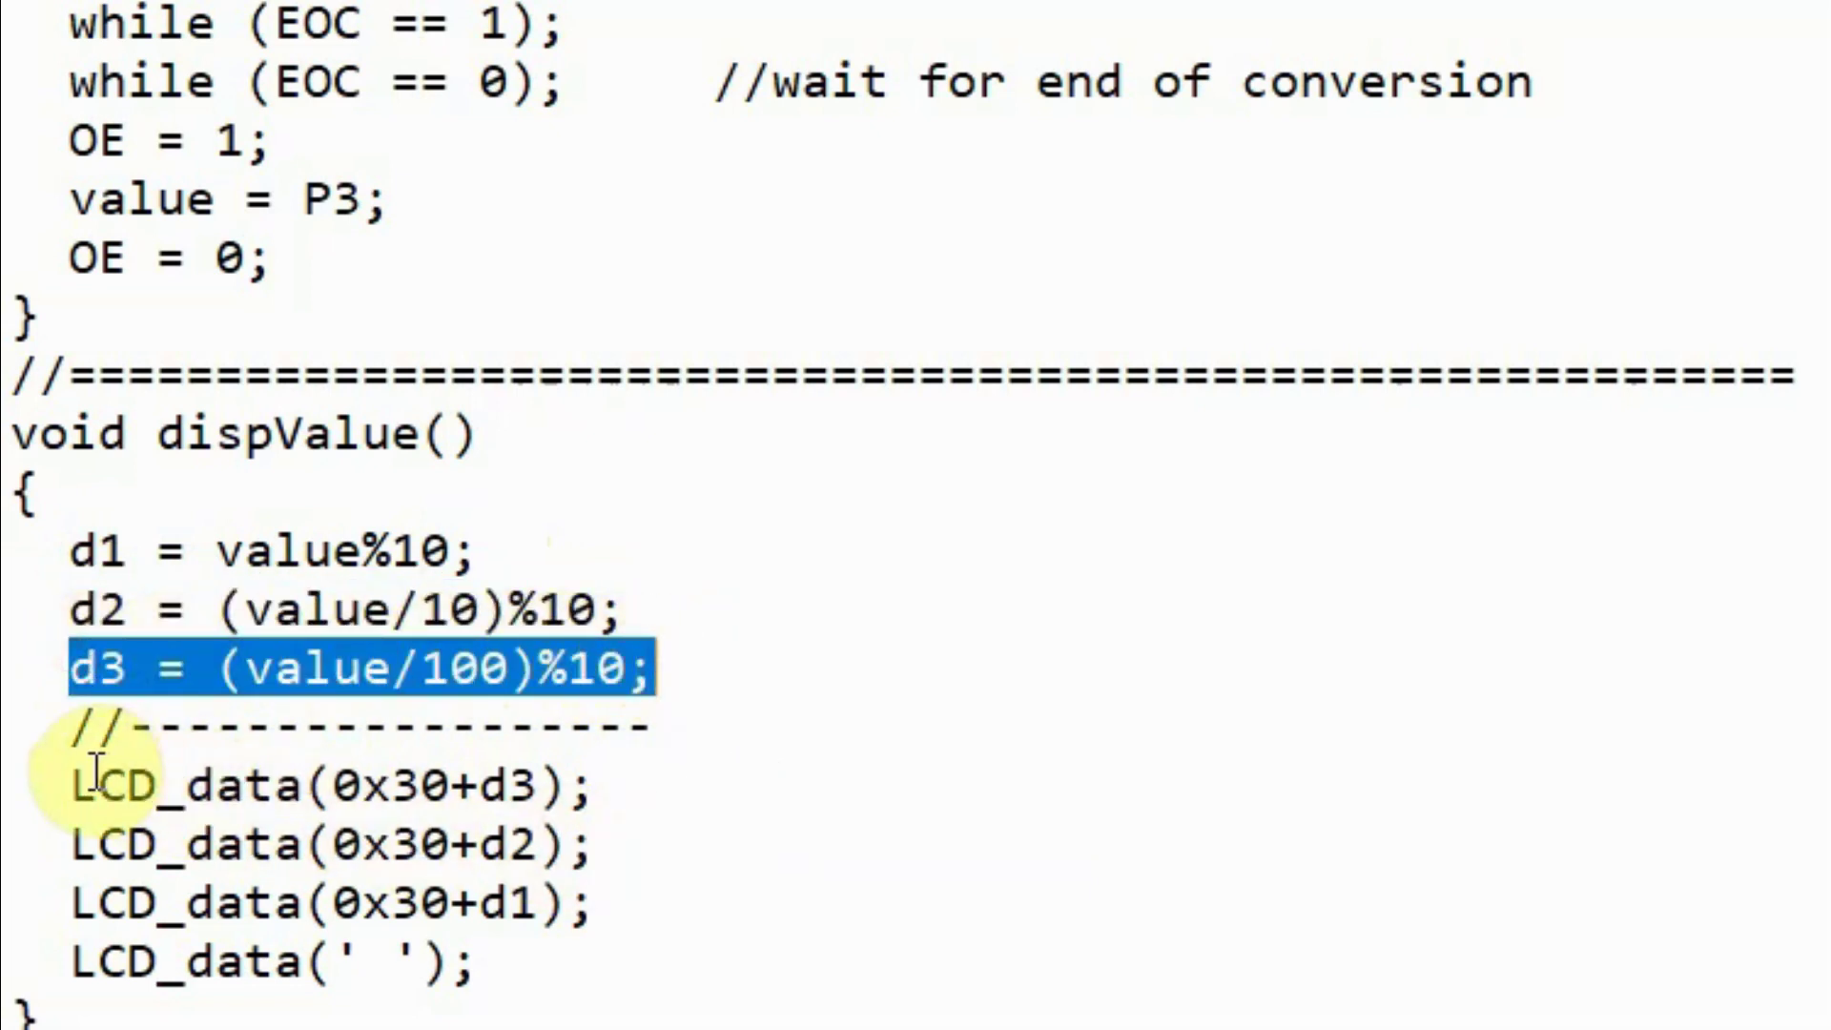
{"action": "left_click_drag", "start_coordinate": [72, 784], "coordinate": [601, 902]}
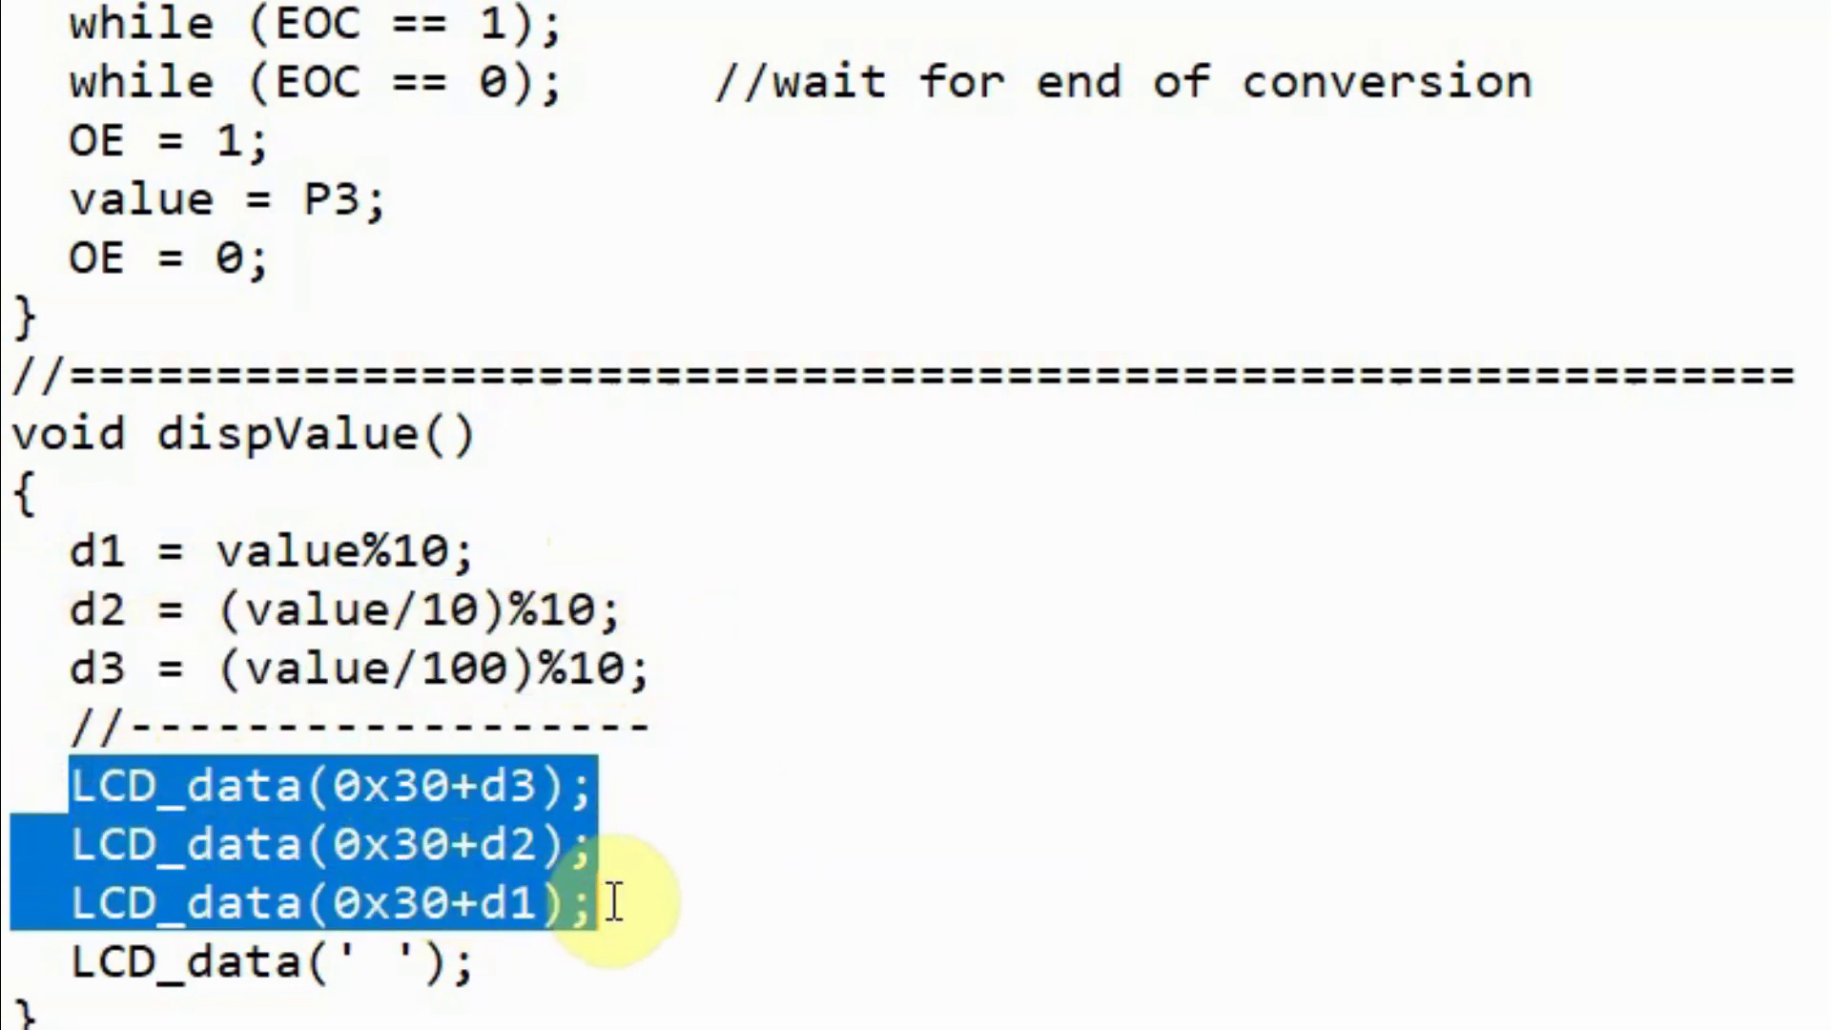